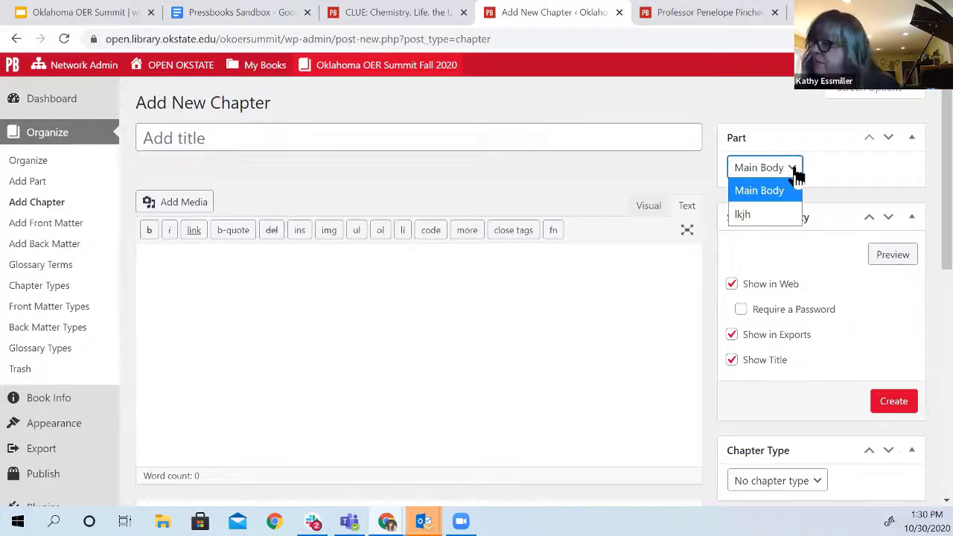
# Assign the new untitled chapter to the lkjh part and publish it
pyautogui.click(758, 213)
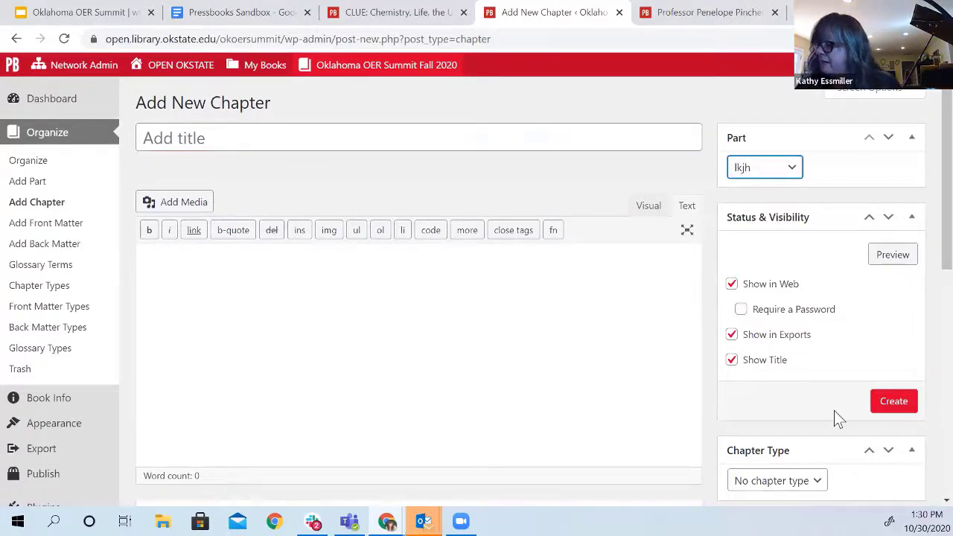
pyautogui.scroll(-2, 824, 485)
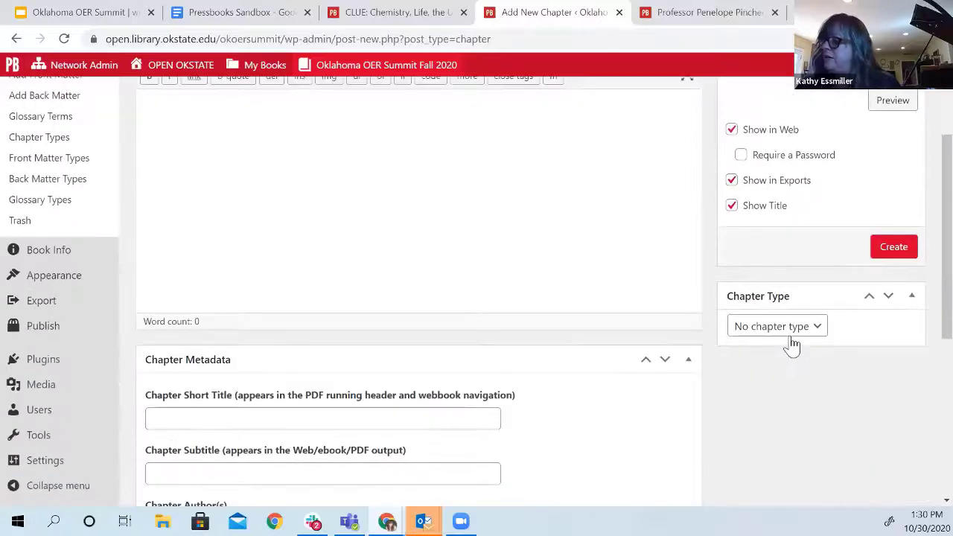
pyautogui.scroll(2, 815, 315)
pyautogui.click(904, 380)
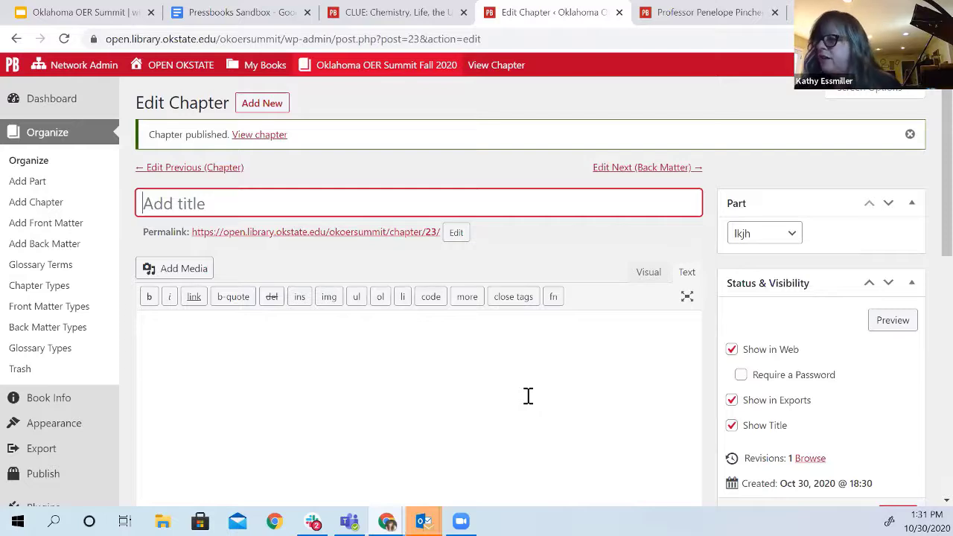
# Publish a second chapter titled 'sgfdh' under the lkjh part and switch to the Visual editor
pyautogui.click(36, 204)
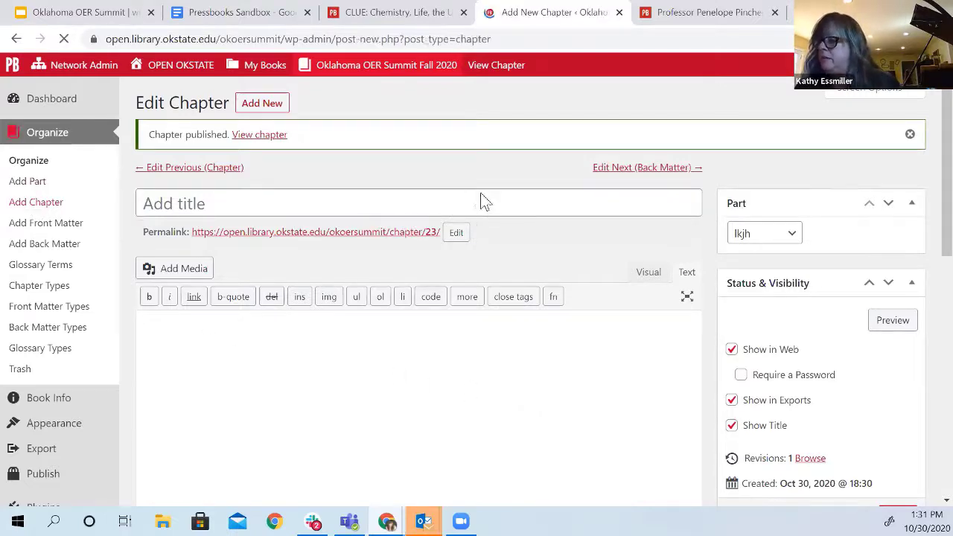
pyautogui.write('sgfdh')
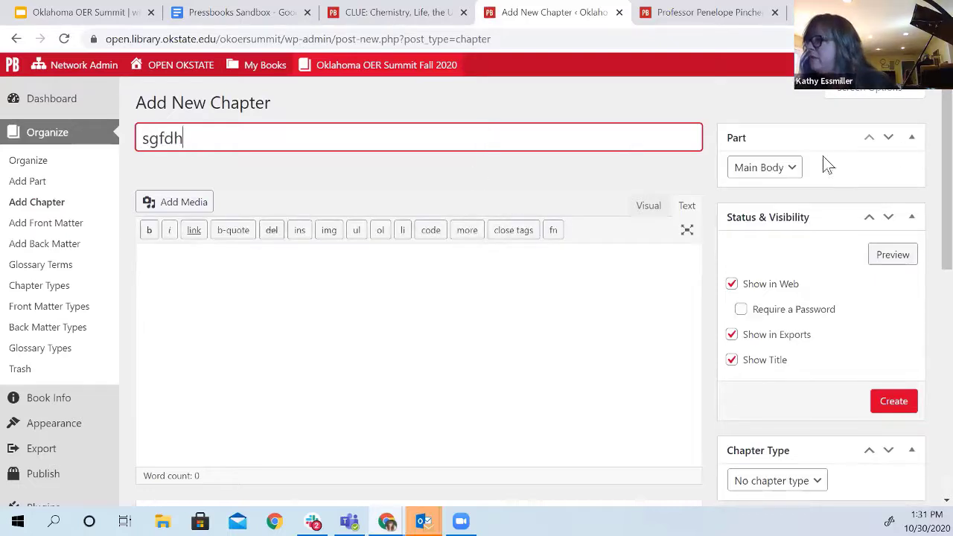
pyautogui.click(792, 170)
pyautogui.click(745, 213)
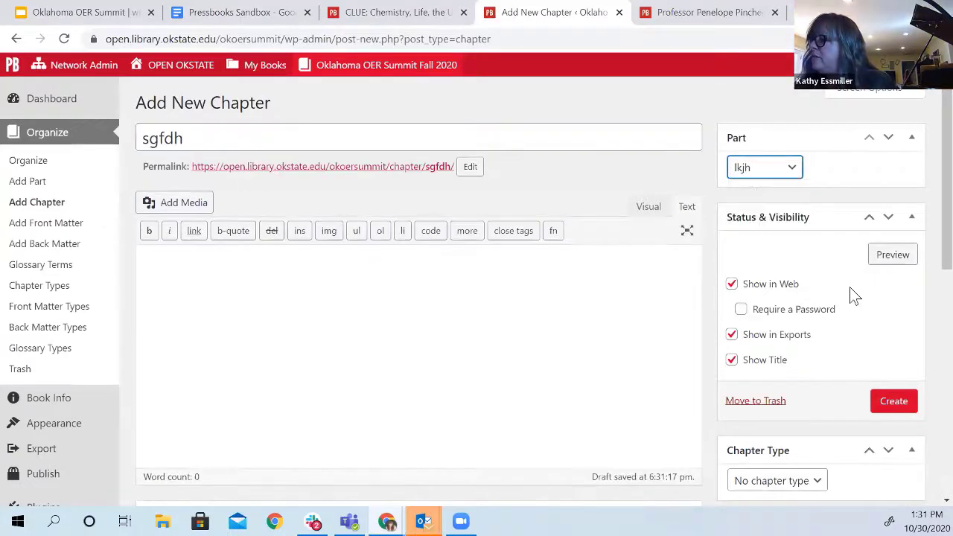
pyautogui.click(904, 403)
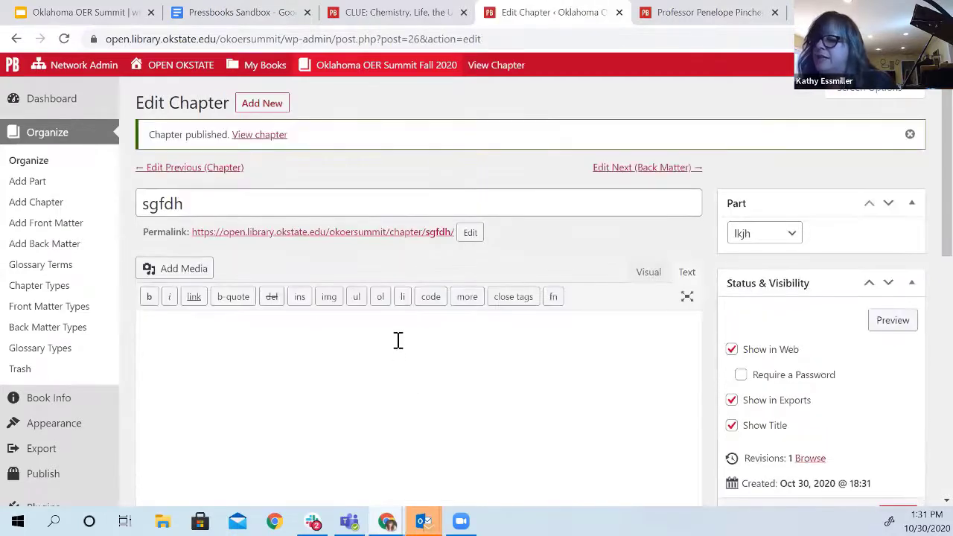
pyautogui.click(645, 273)
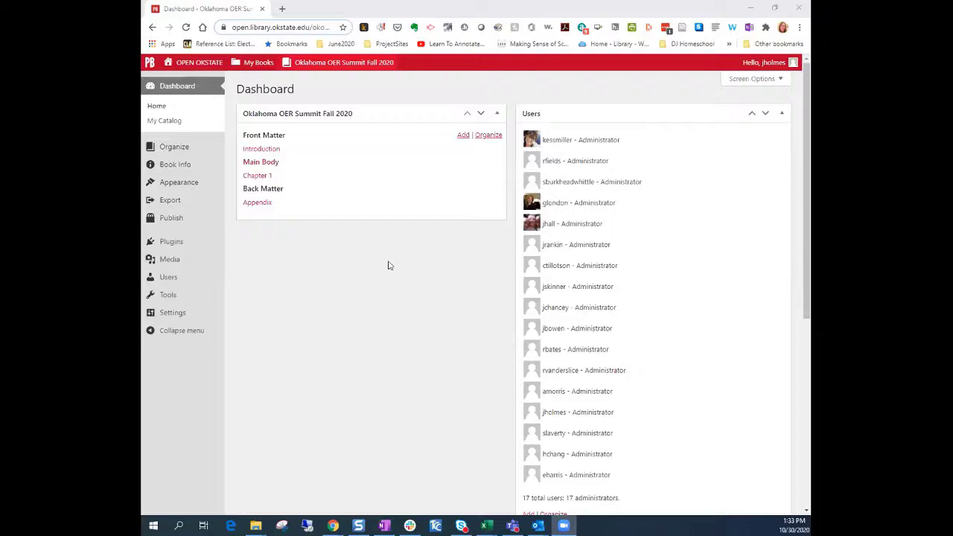
pyautogui.moveTo(253, 66)
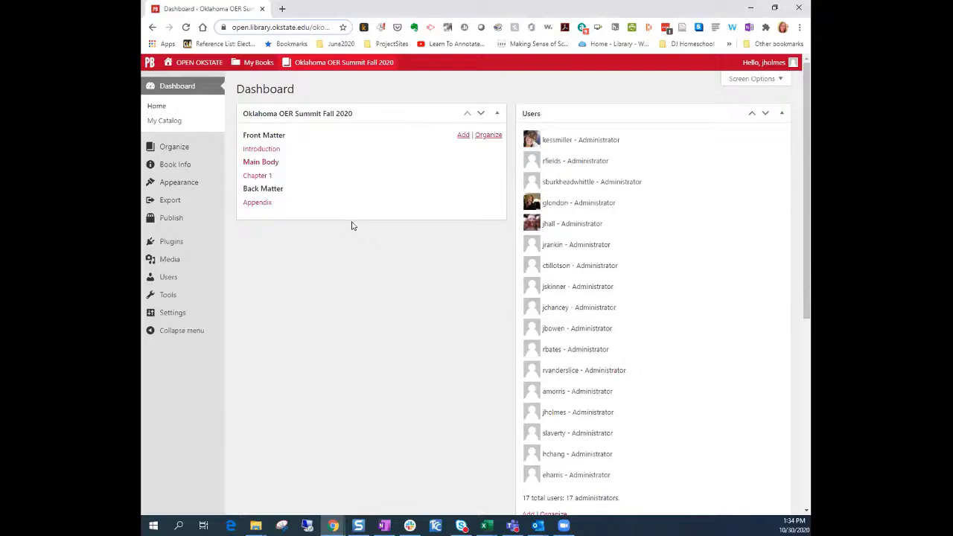
# Open the Introduction front matter and check the Paragraph style list without changing formatting
pyautogui.click(274, 150)
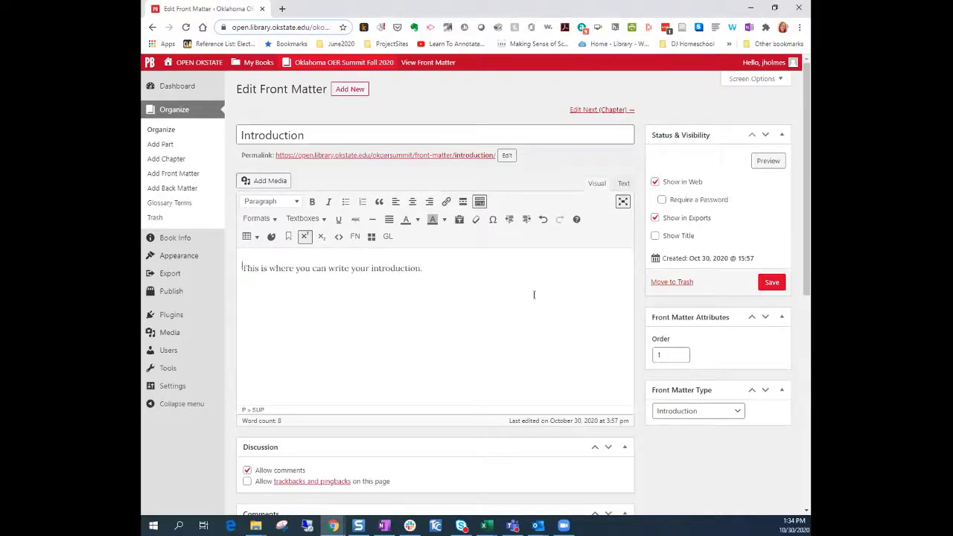
pyautogui.click(291, 206)
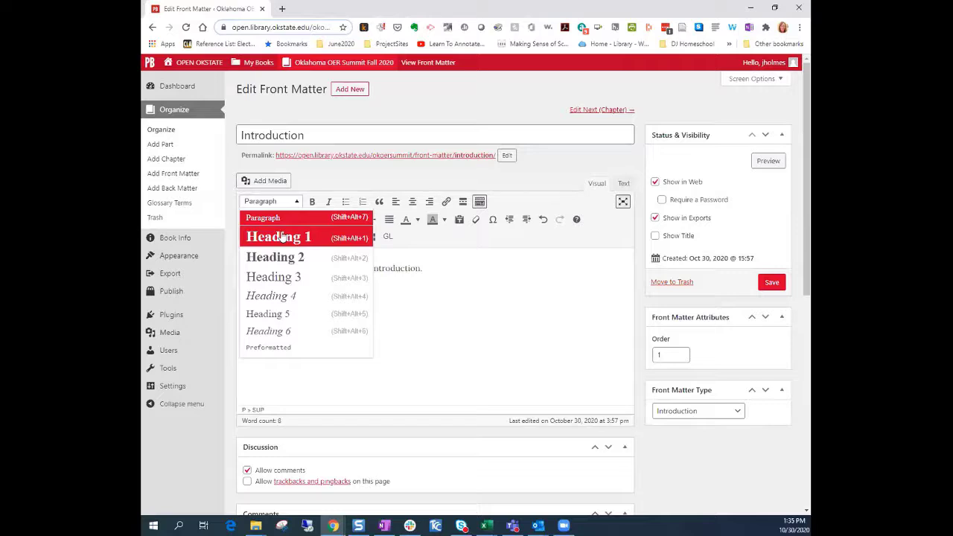
pyautogui.click(524, 337)
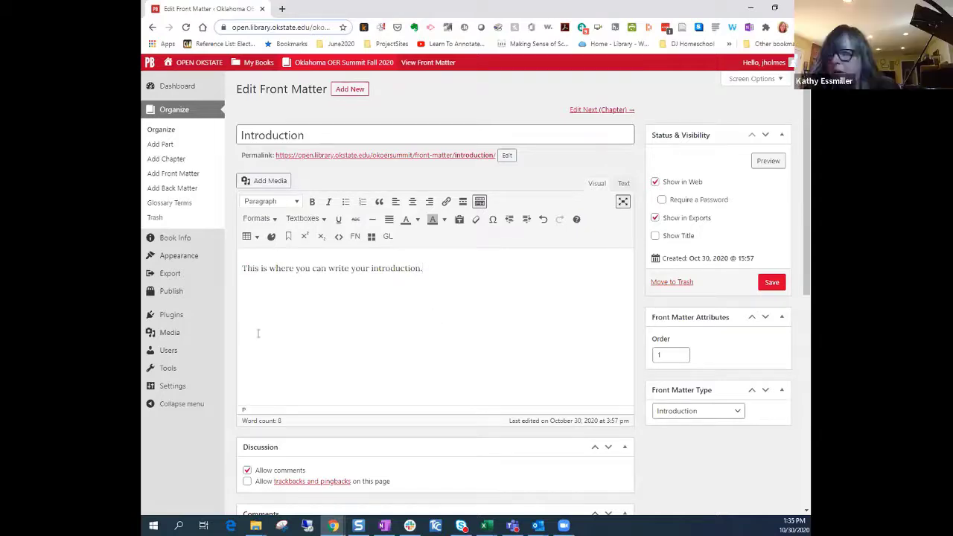
pyautogui.moveTo(209, 346)
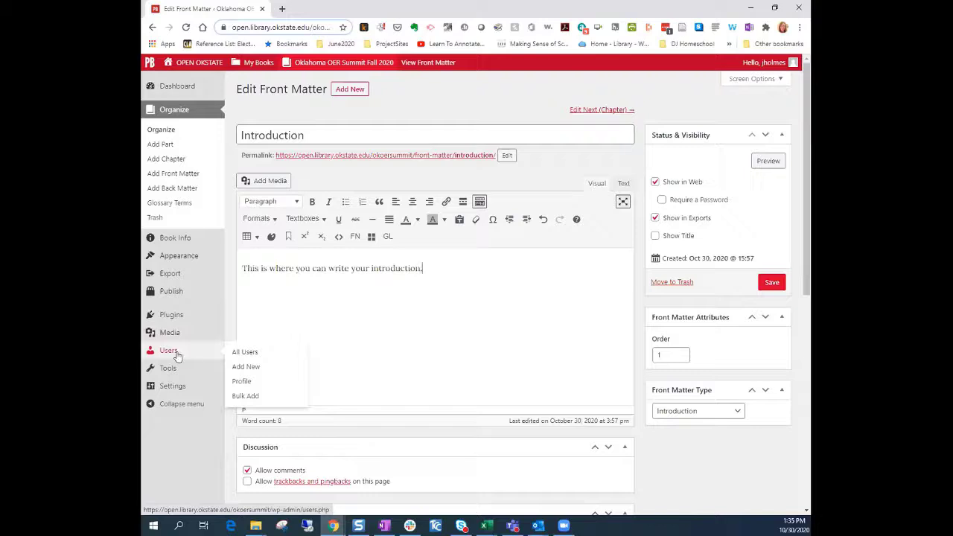
# Review the Introduction's metadata fields and copyright license list, leaving them unchanged
pyautogui.moveTo(177, 365)
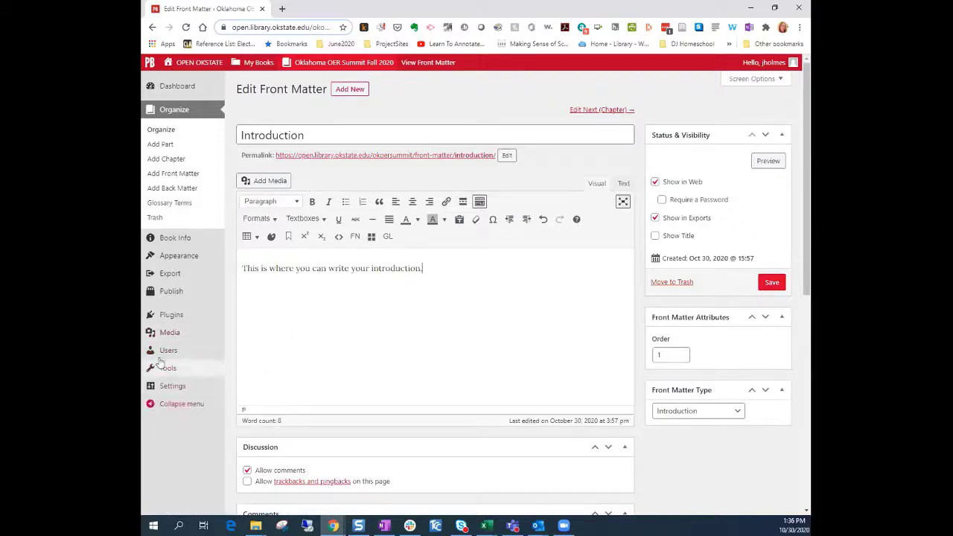
pyautogui.scroll(-2, 306, 383)
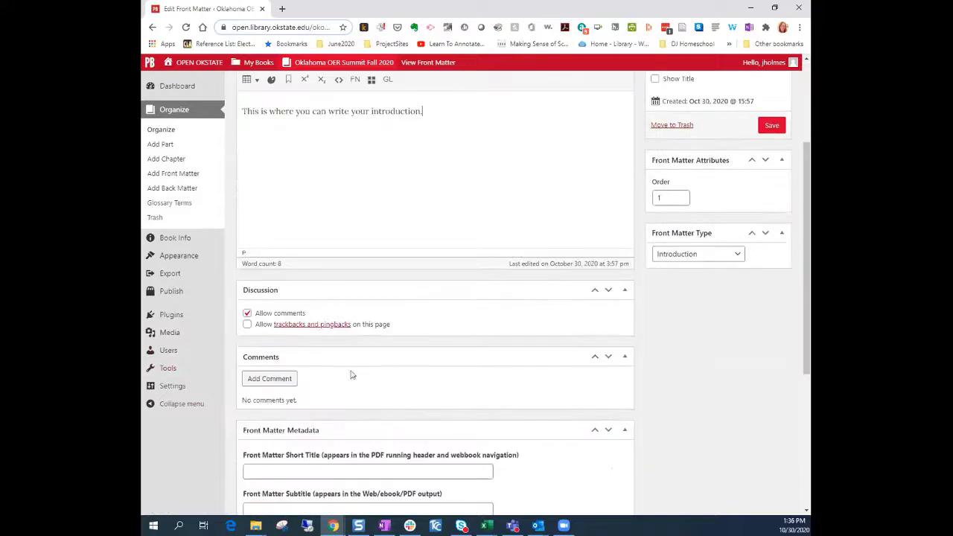
pyautogui.scroll(-3, 415, 335)
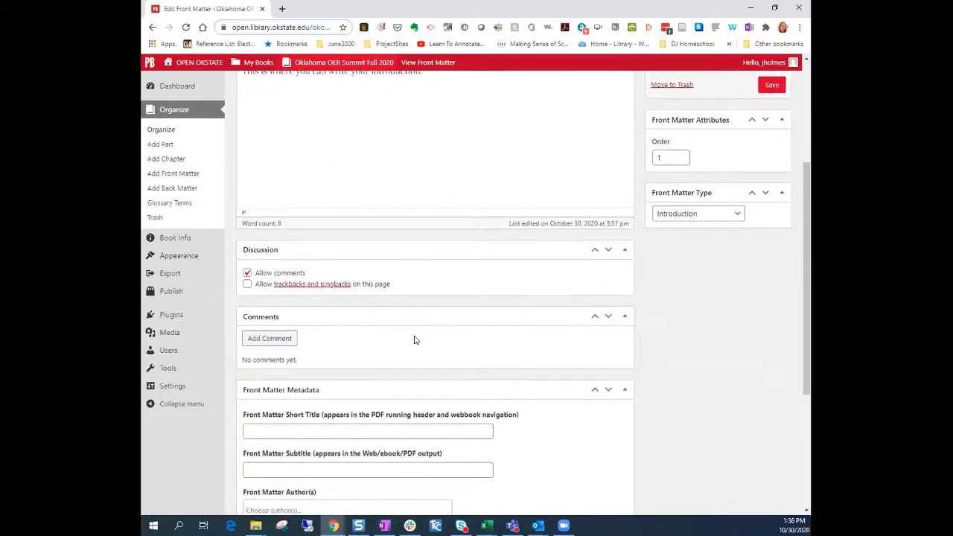
pyautogui.scroll(-1, 415, 336)
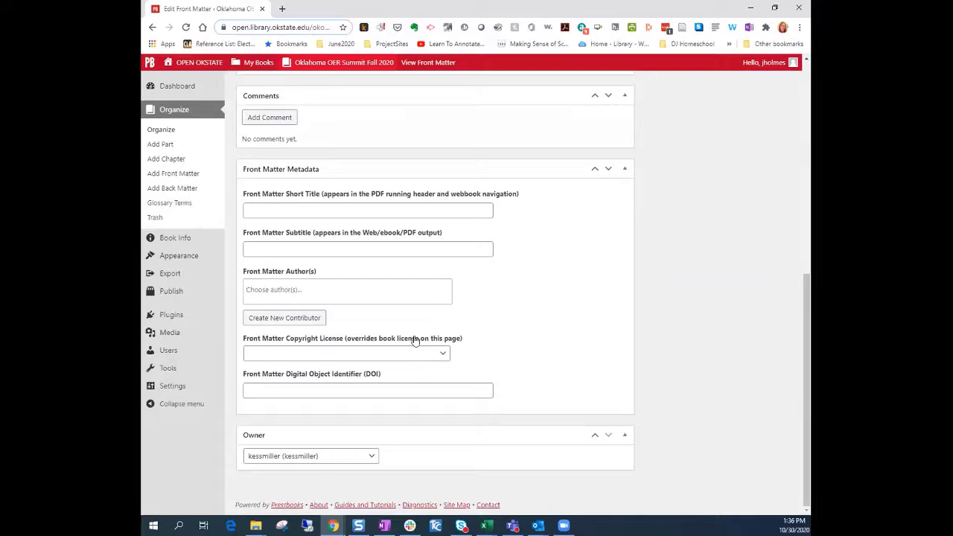
pyautogui.click(408, 353)
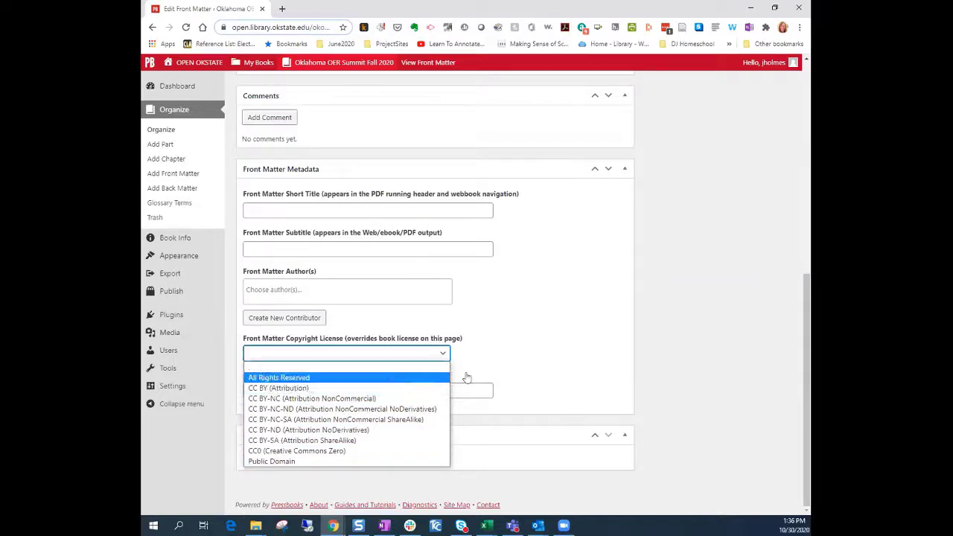
pyautogui.click(530, 337)
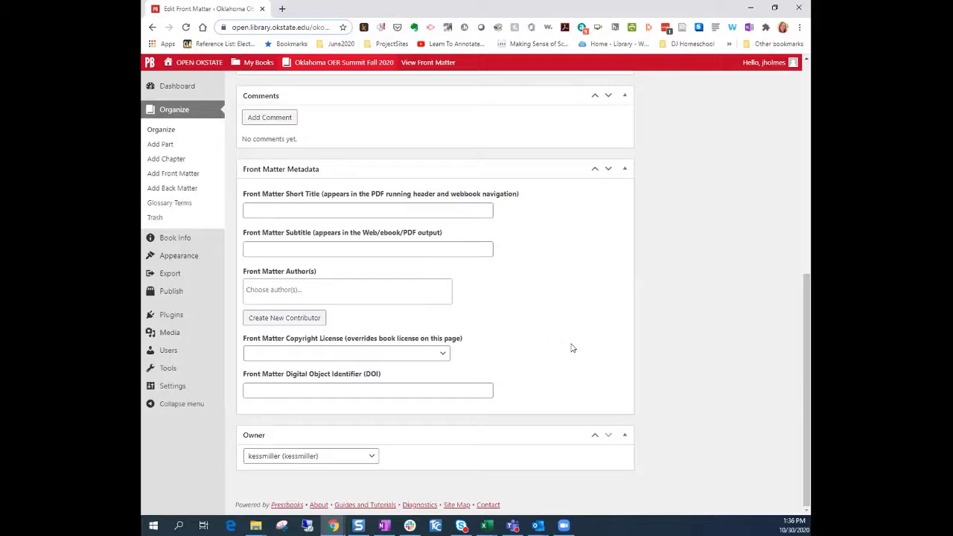
pyautogui.scroll(6, 571, 345)
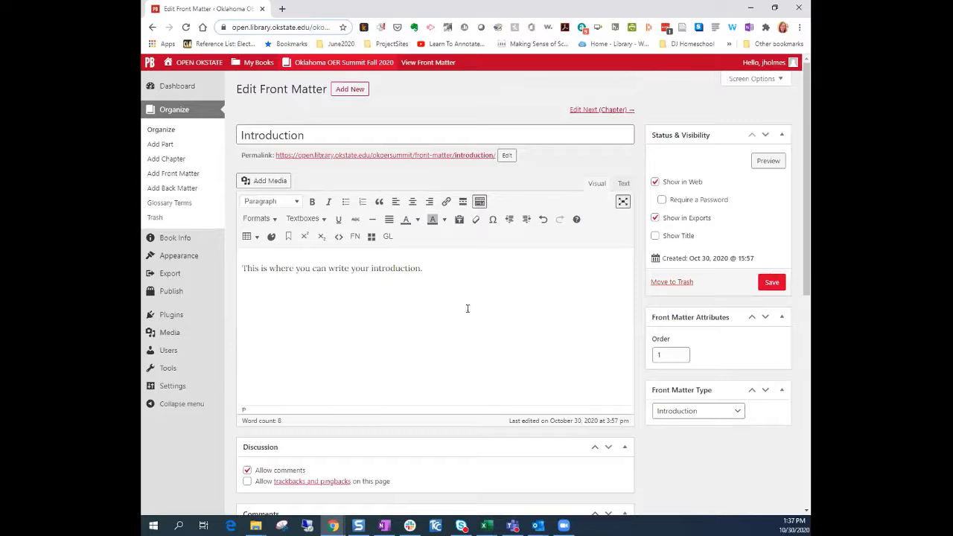
# Save the Introduction front matter and place the cursor after its placeholder sentence
pyautogui.click(771, 284)
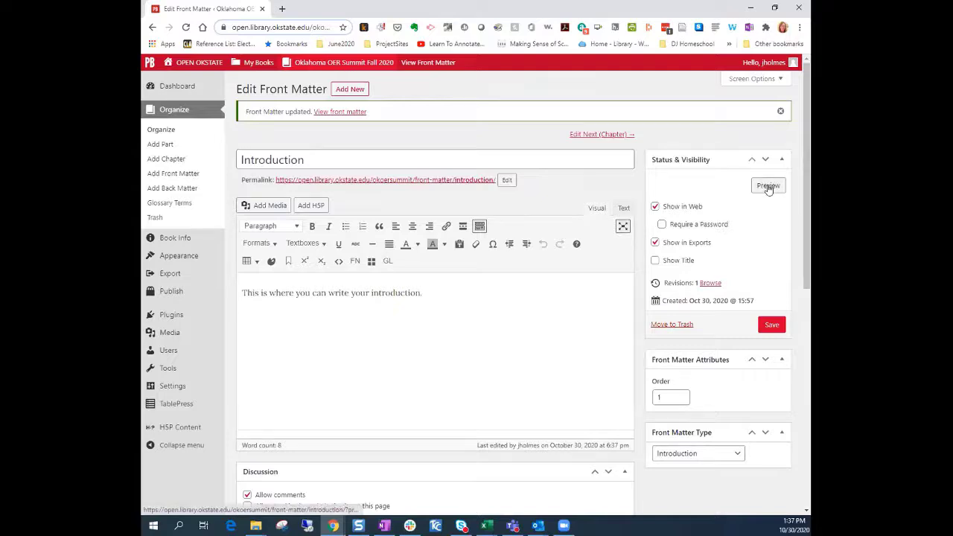
pyautogui.click(426, 294)
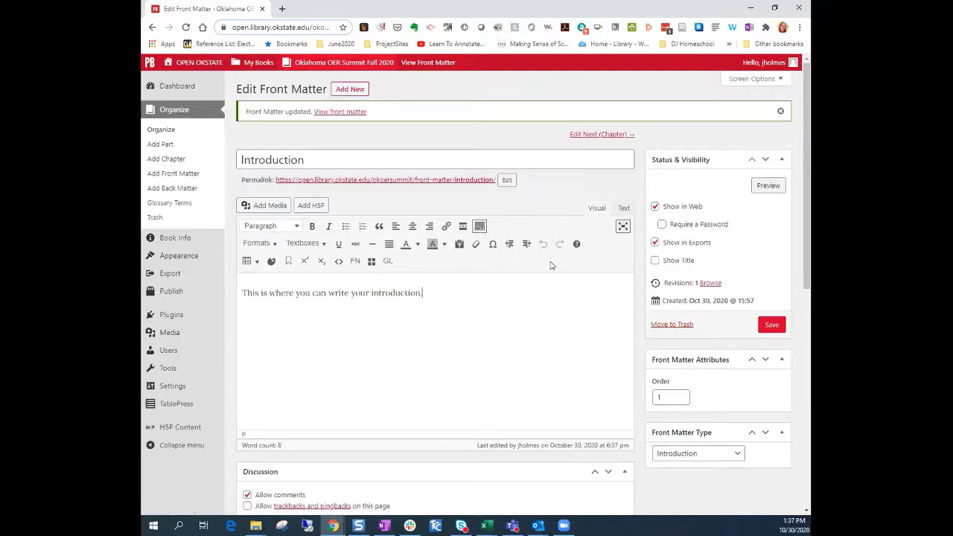
pyautogui.click(310, 206)
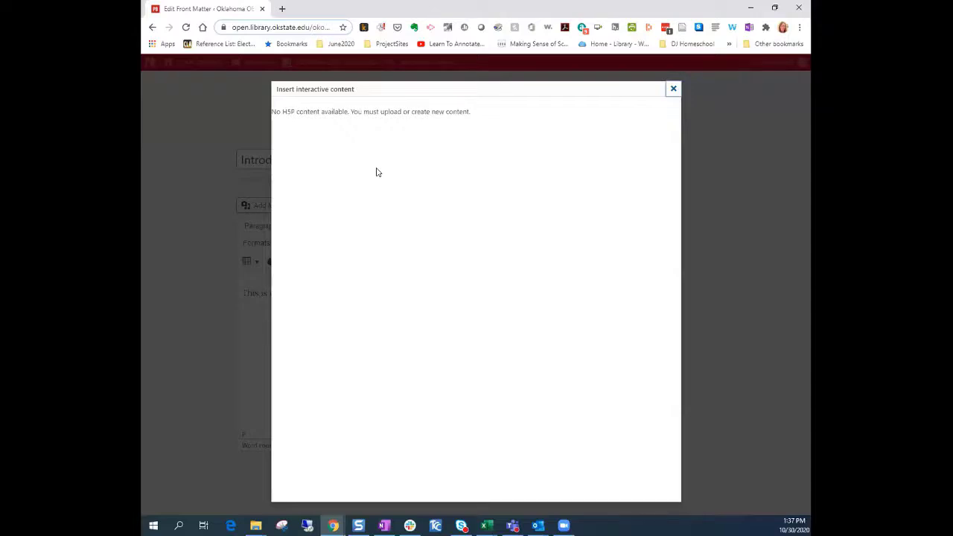
pyautogui.click(674, 91)
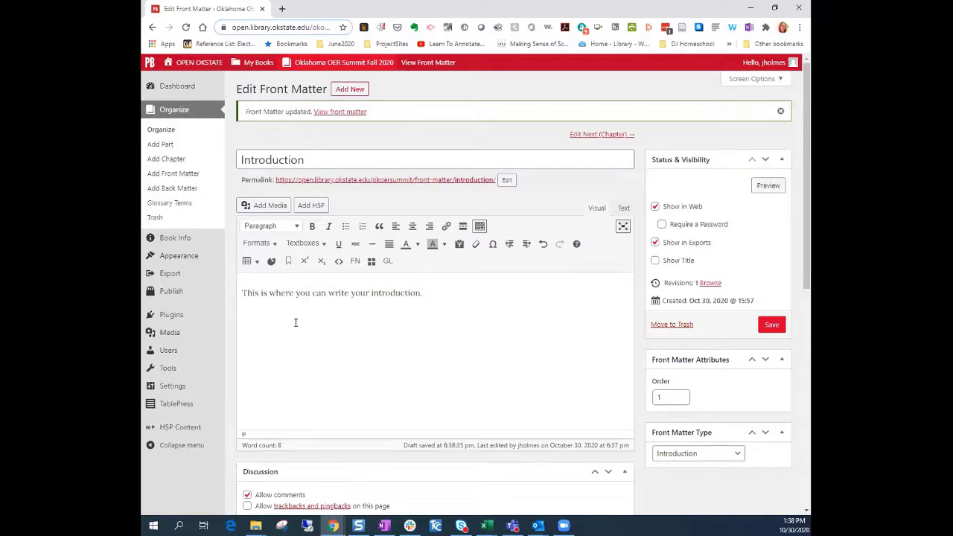
# Bring up the media upload window, then close it without adding an image
pyautogui.click(272, 206)
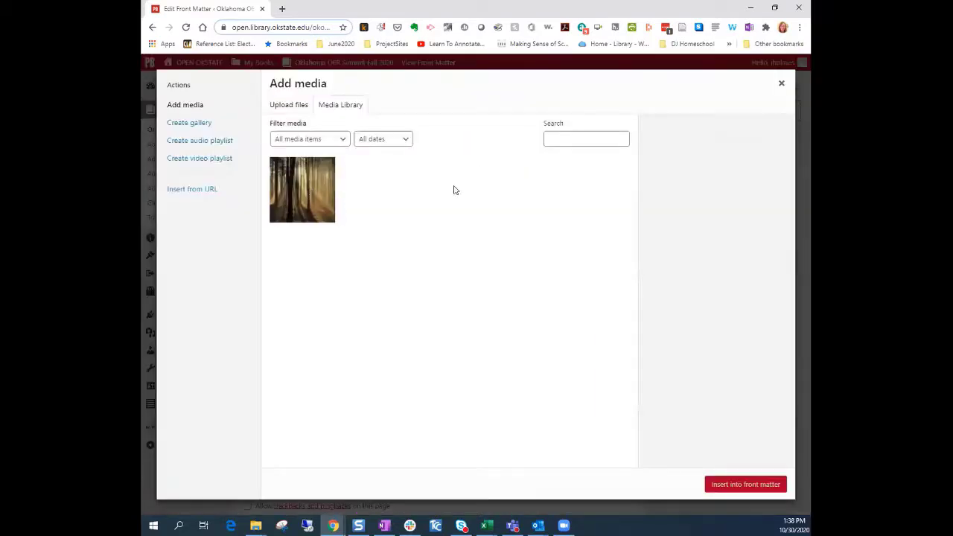
pyautogui.click(297, 107)
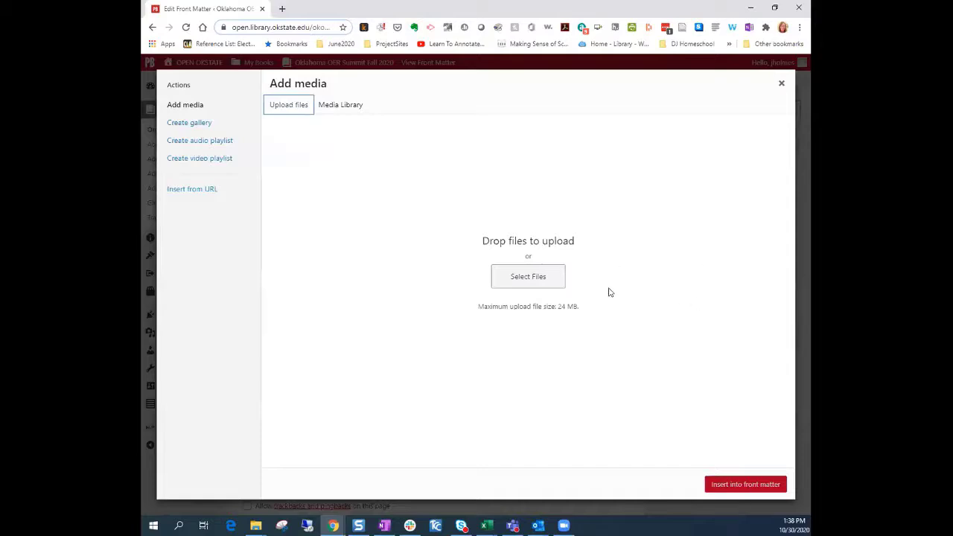
pyautogui.click(781, 84)
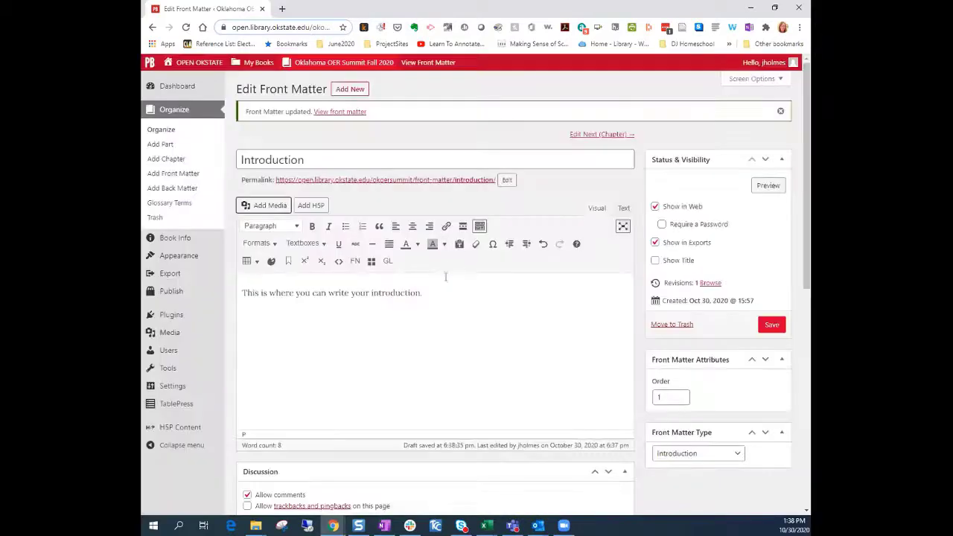
# Insert a Key Takeaways textbox on a new line below the Introduction's opening sentence
pyautogui.click(435, 302)
pyautogui.press('Return')
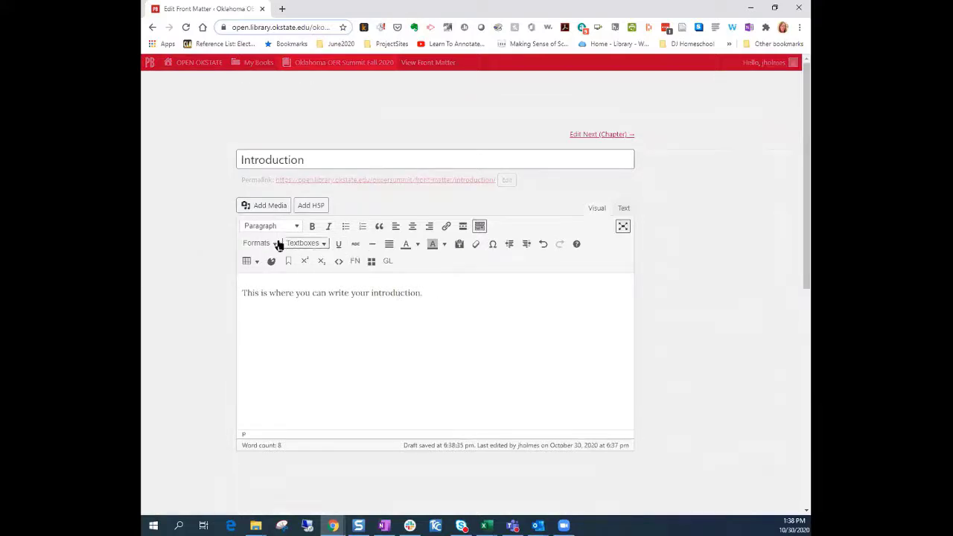
pyautogui.click(276, 244)
pyautogui.click(319, 246)
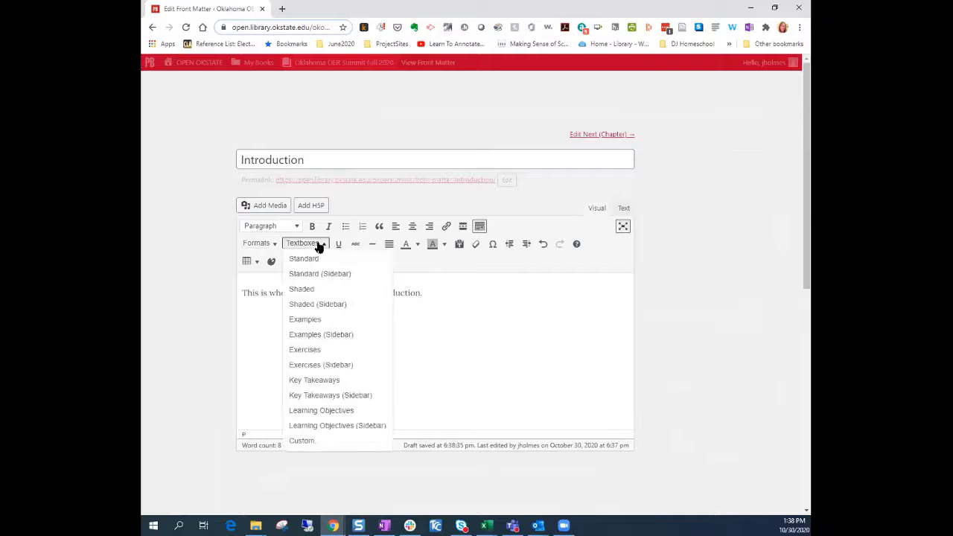
pyautogui.click(315, 380)
pyautogui.scroll(-2, 480, 403)
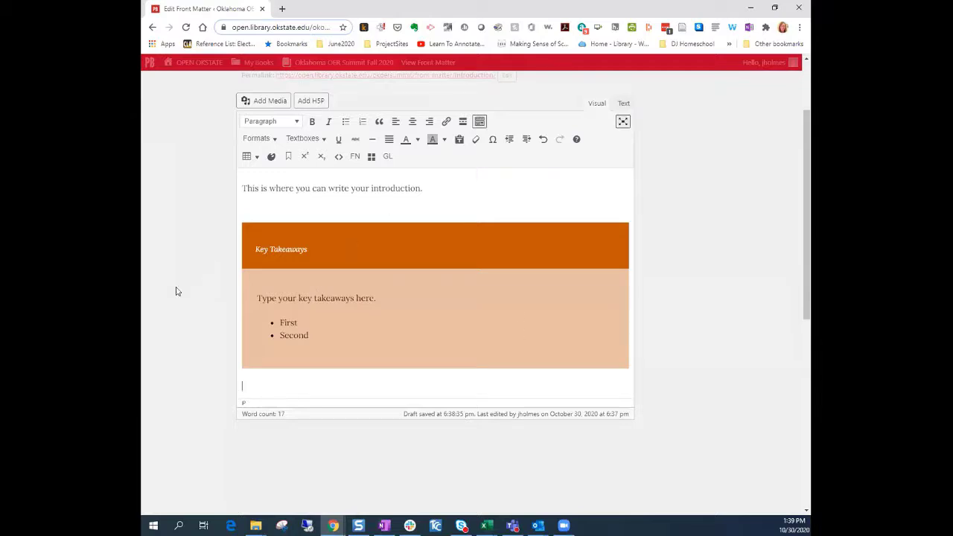
pyautogui.moveTo(176, 292)
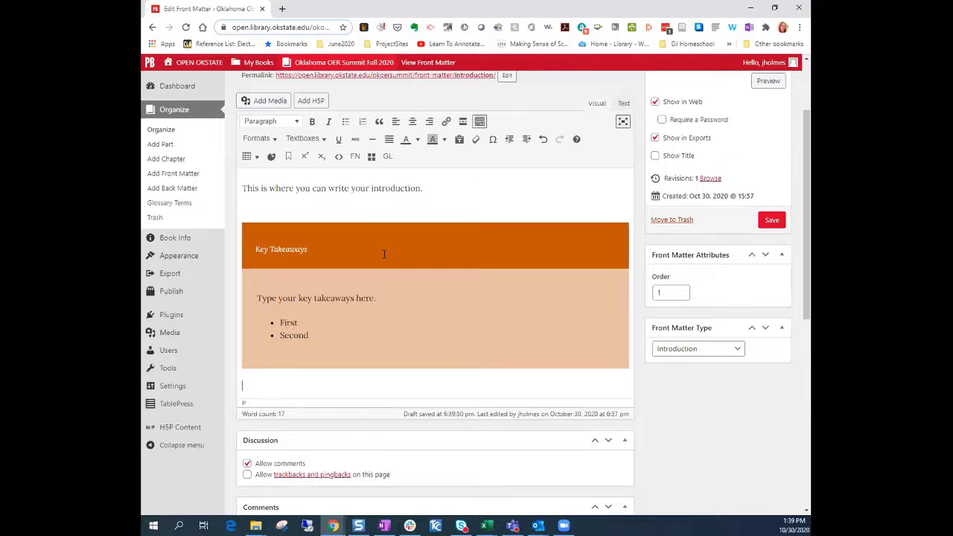
# Add a footnote to the Introduction, cancelling the content prompt so it stays empty
pyautogui.click(355, 157)
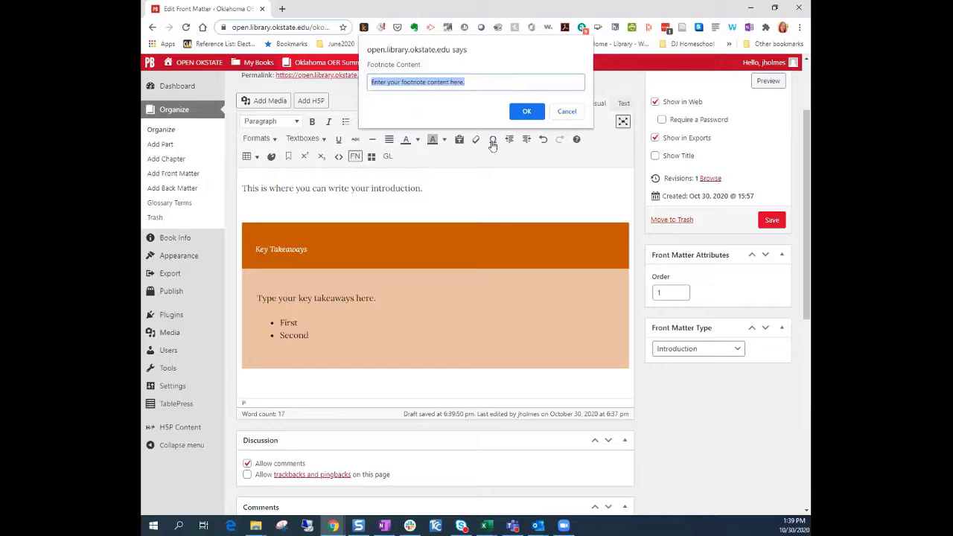
pyautogui.click(566, 112)
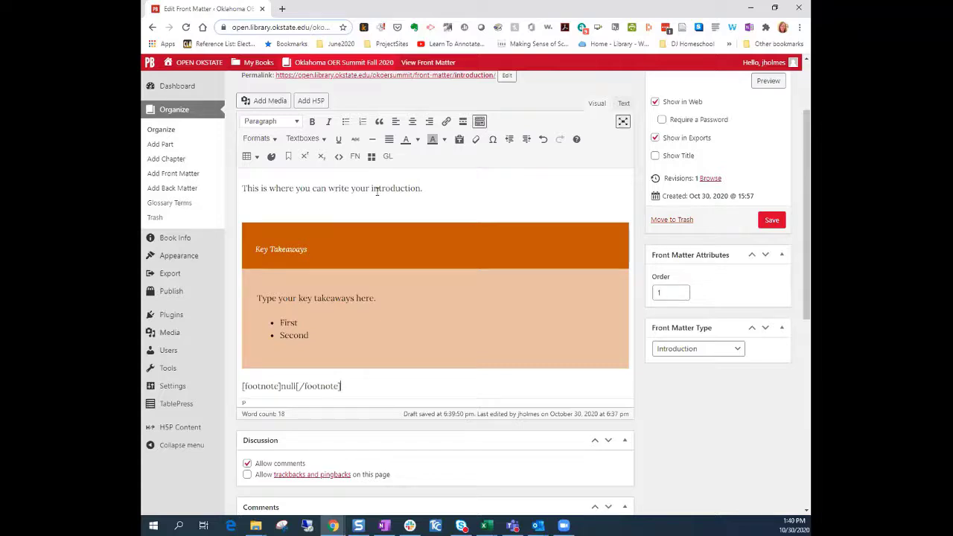
pyautogui.scroll(-2, 430, 258)
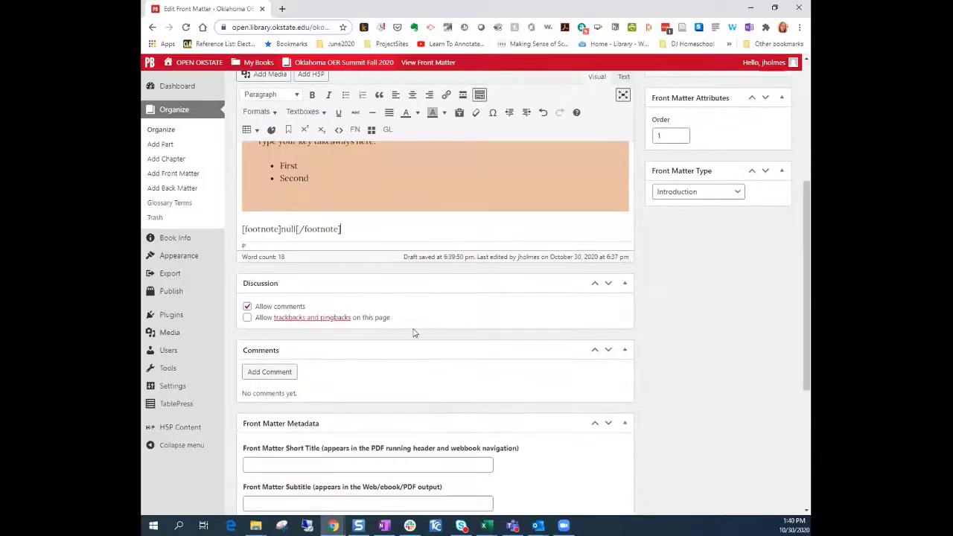
pyautogui.scroll(4, 437, 344)
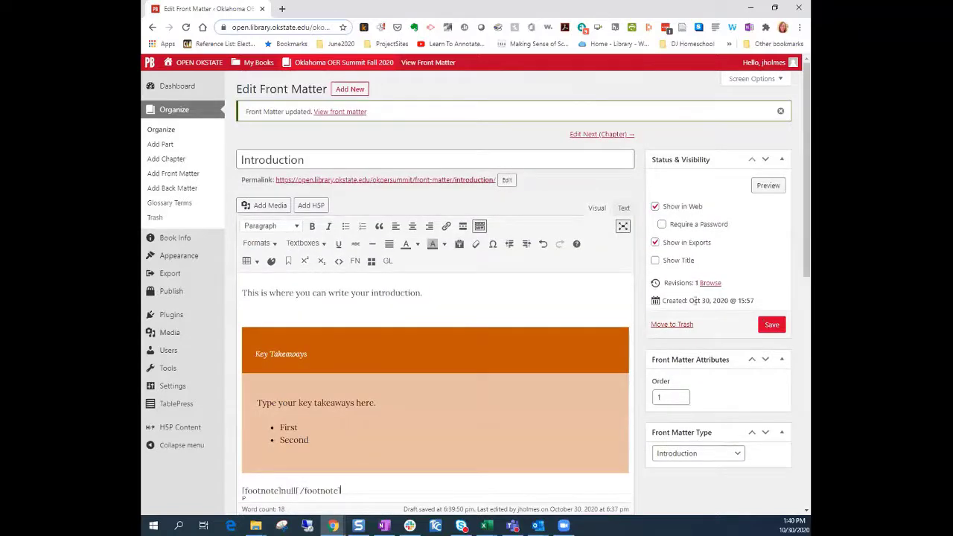
# Save the Introduction and preview its public page in a new tab
pyautogui.click(774, 332)
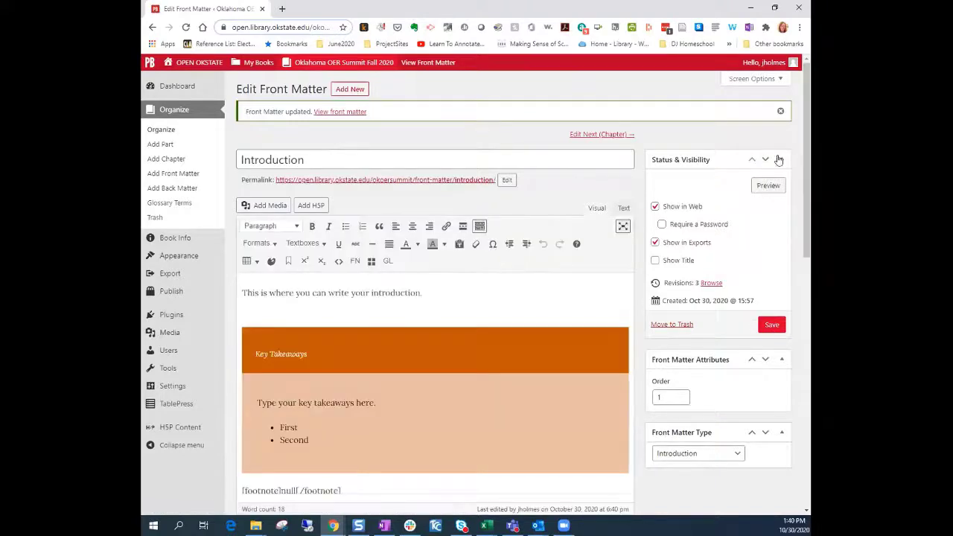
pyautogui.click(772, 188)
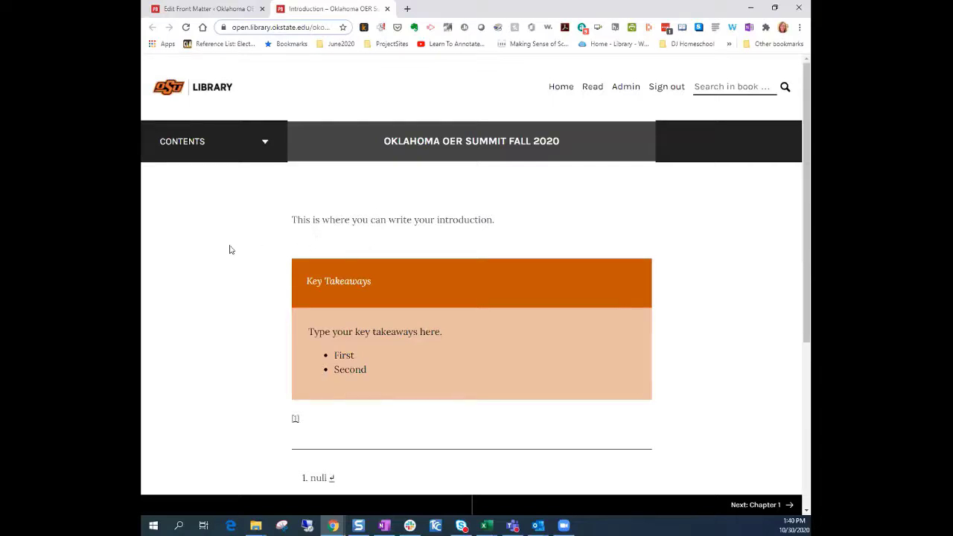
# Scroll through the Introduction preview and toggle its table of contents open and closed
pyautogui.scroll(-3, 230, 250)
pyautogui.scroll(3, 501, 280)
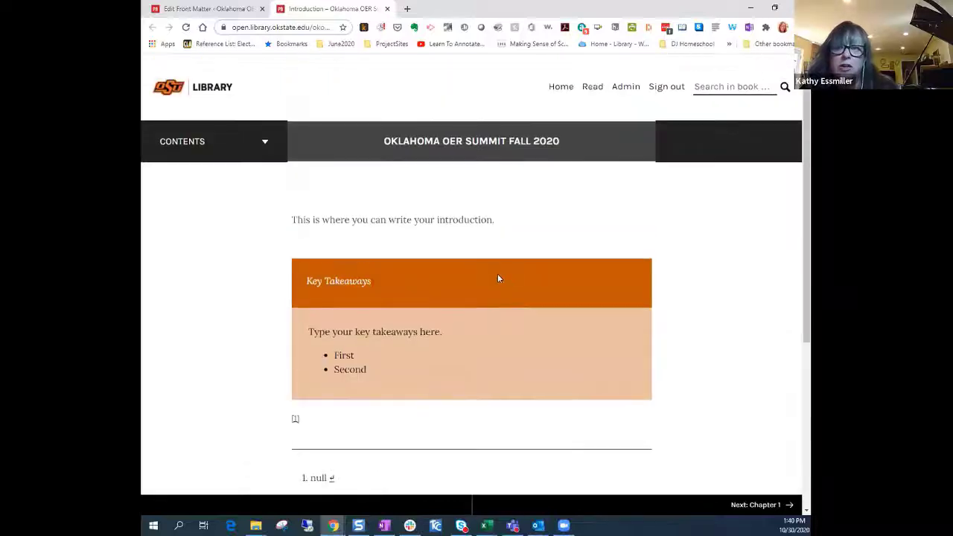
pyautogui.scroll(-2, 496, 276)
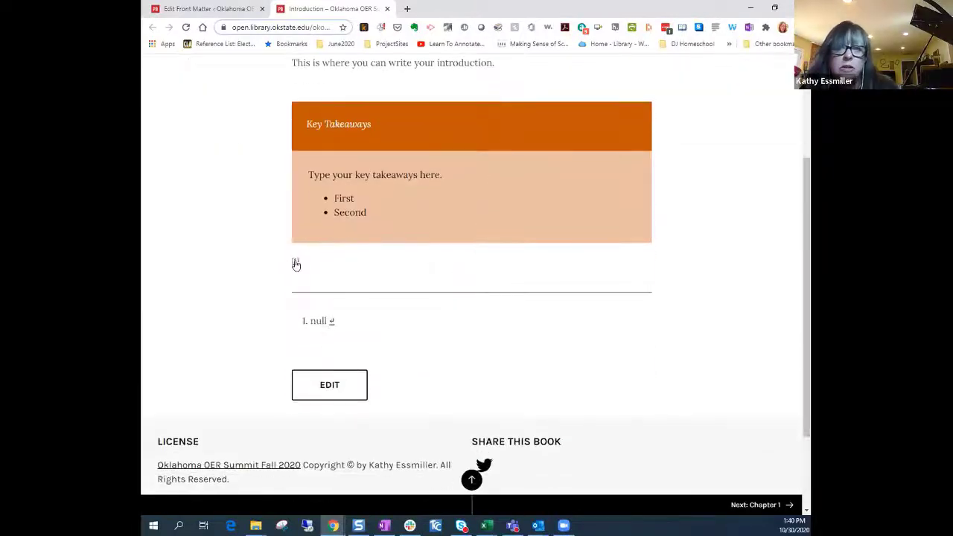
pyautogui.scroll(-2, 296, 265)
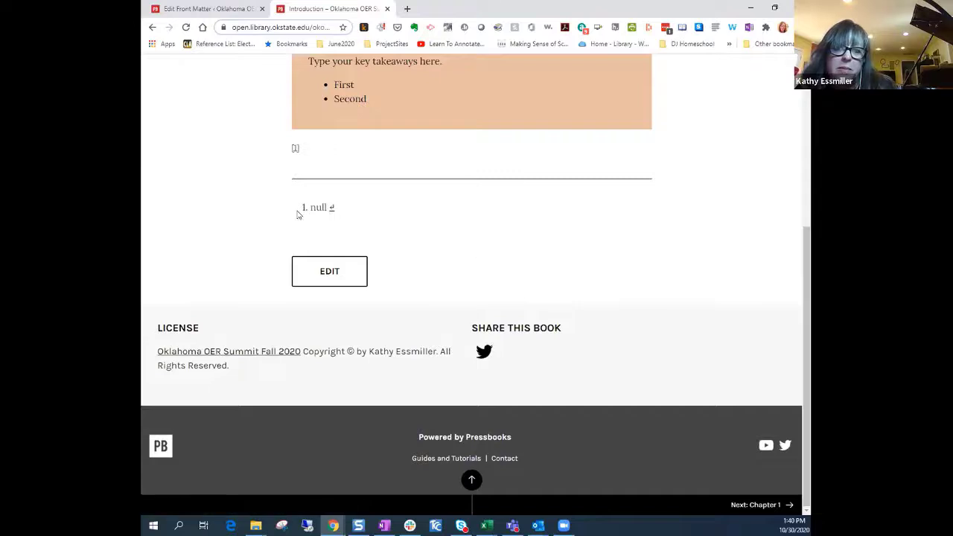
pyautogui.scroll(4, 596, 292)
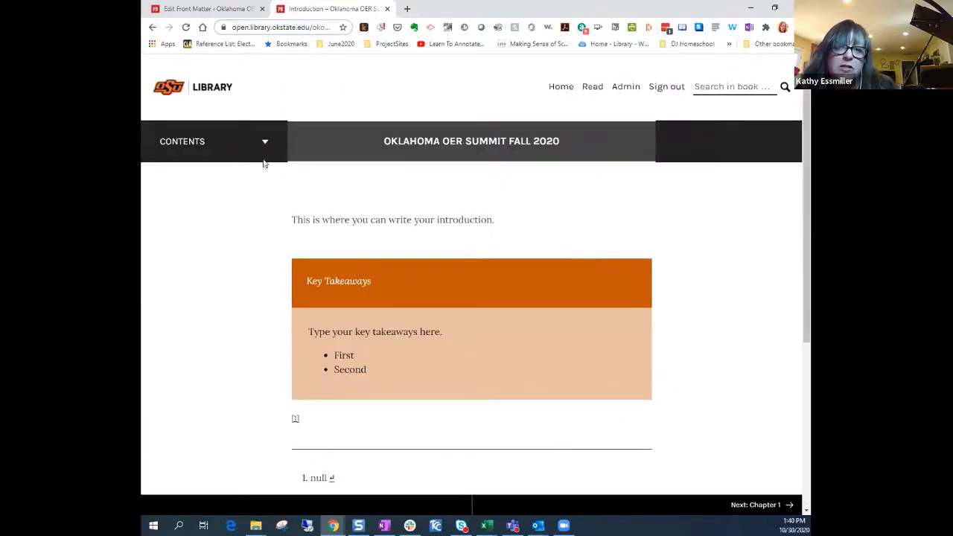
pyautogui.click(223, 141)
pyautogui.click(190, 147)
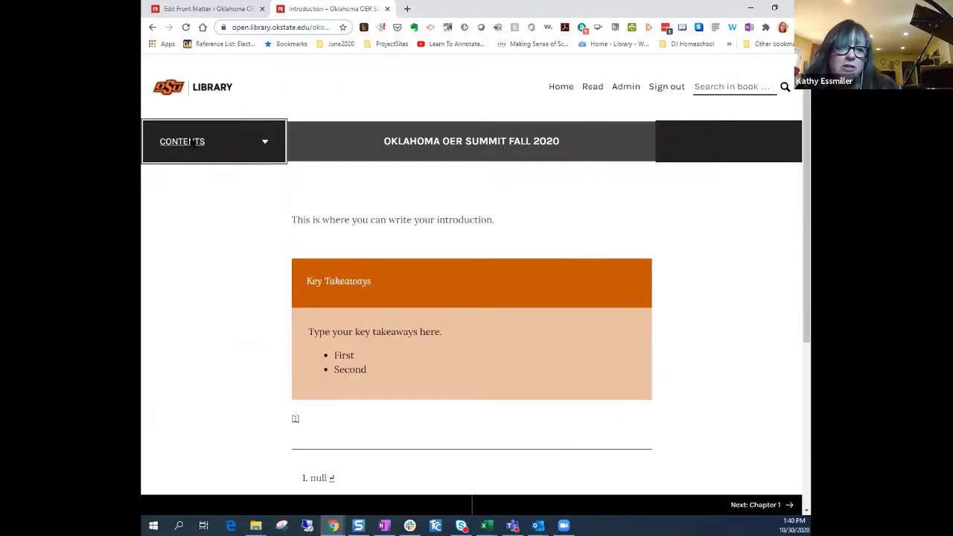
# From the admin dashboard, go to the Oklahoma OER Summit Fall 2020 public home page
pyautogui.click(623, 91)
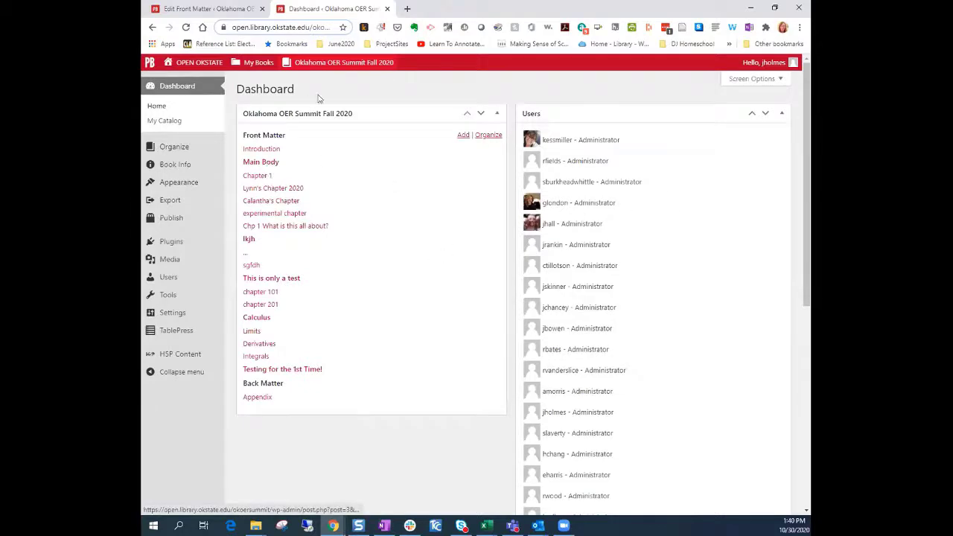
pyautogui.moveTo(255, 65)
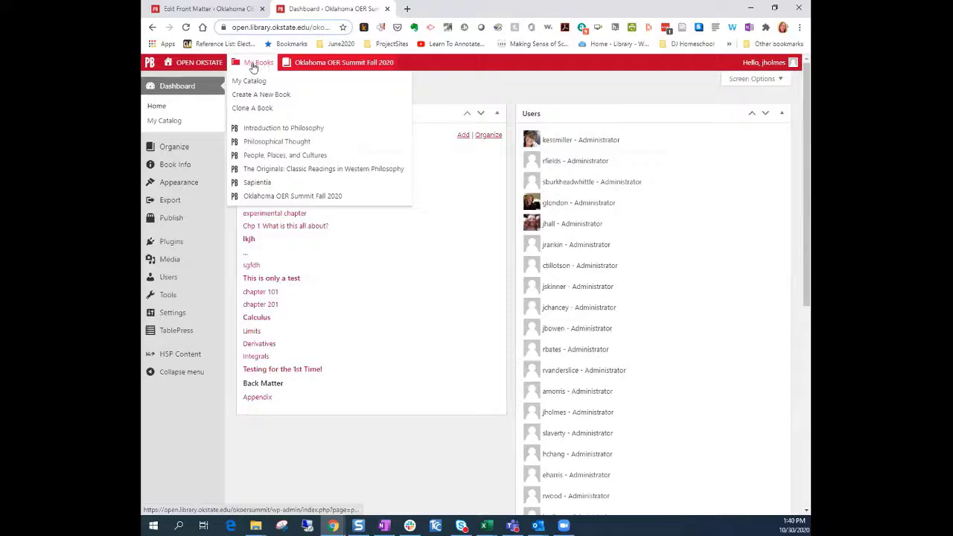
pyautogui.moveTo(308, 64)
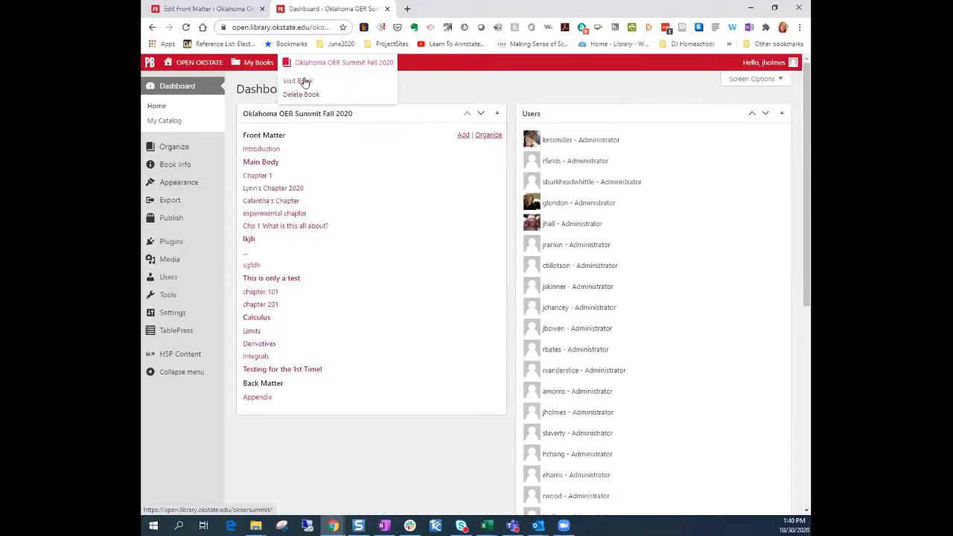
pyautogui.click(303, 82)
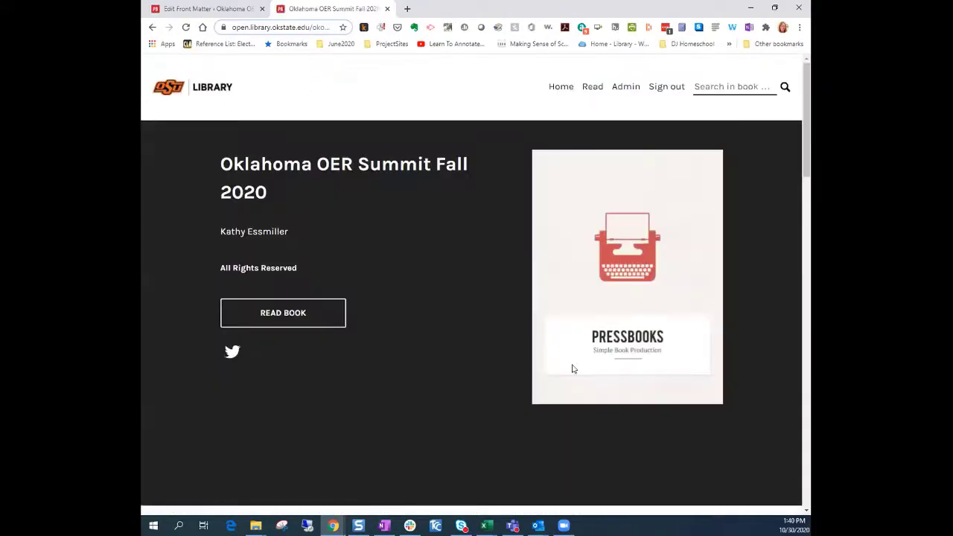
# Read Chapter 1 and the following chapters in the published book
pyautogui.scroll(-3, 442, 348)
pyautogui.scroll(-4, 649, 385)
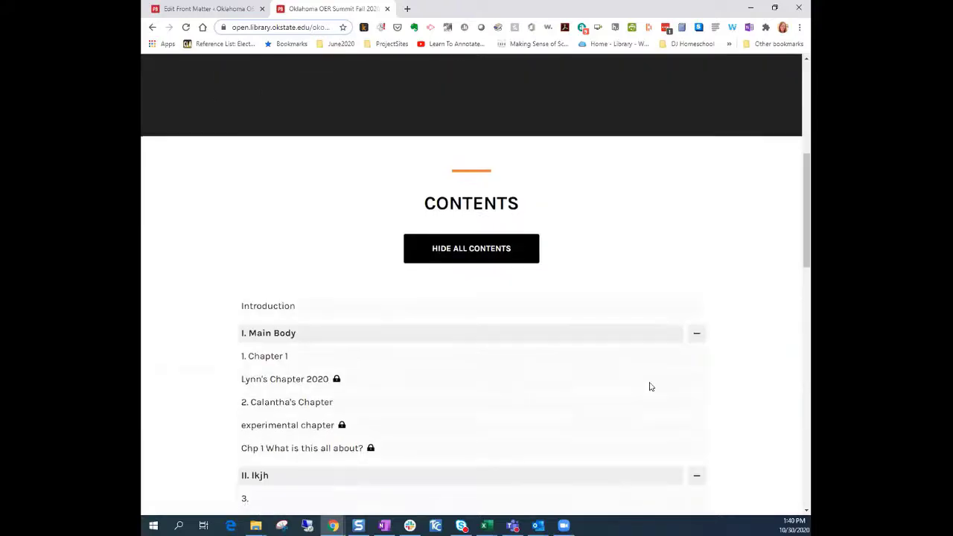
pyautogui.click(283, 254)
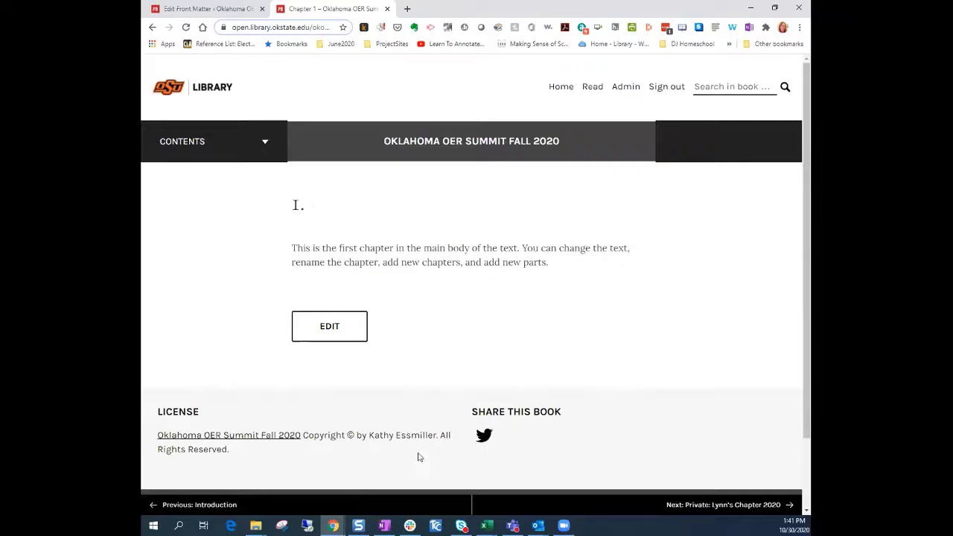
pyautogui.click(715, 505)
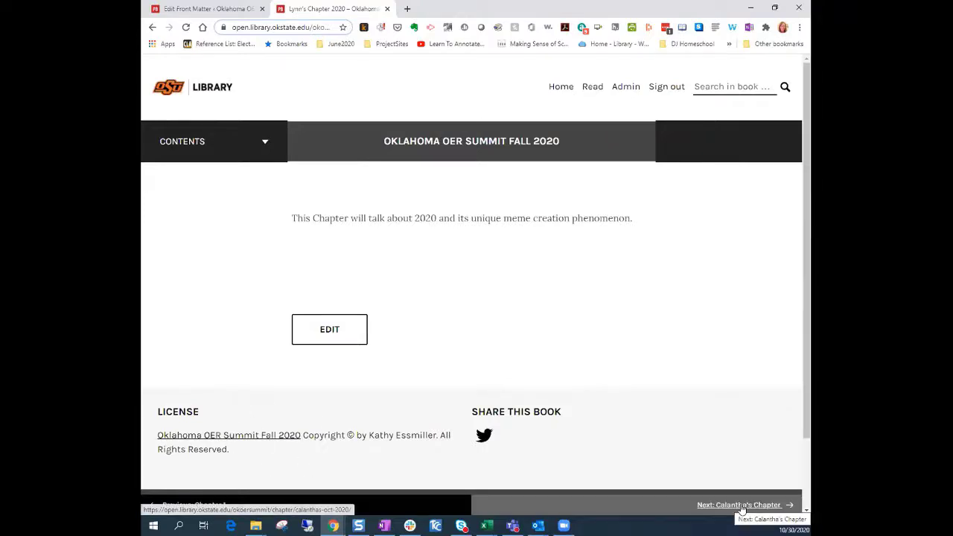
pyautogui.click(742, 506)
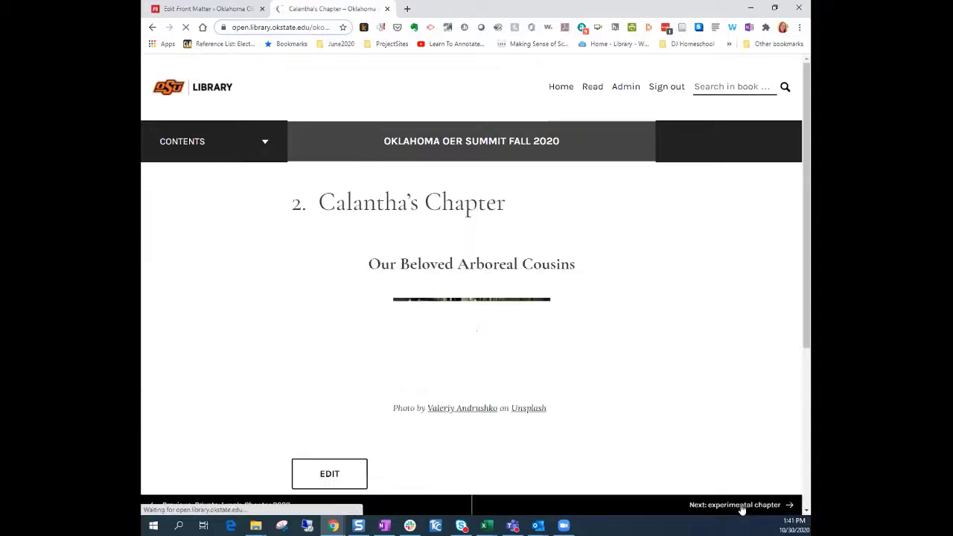
# Return to the Introduction's Edit Front Matter browser tab
pyautogui.scroll(-3, 615, 379)
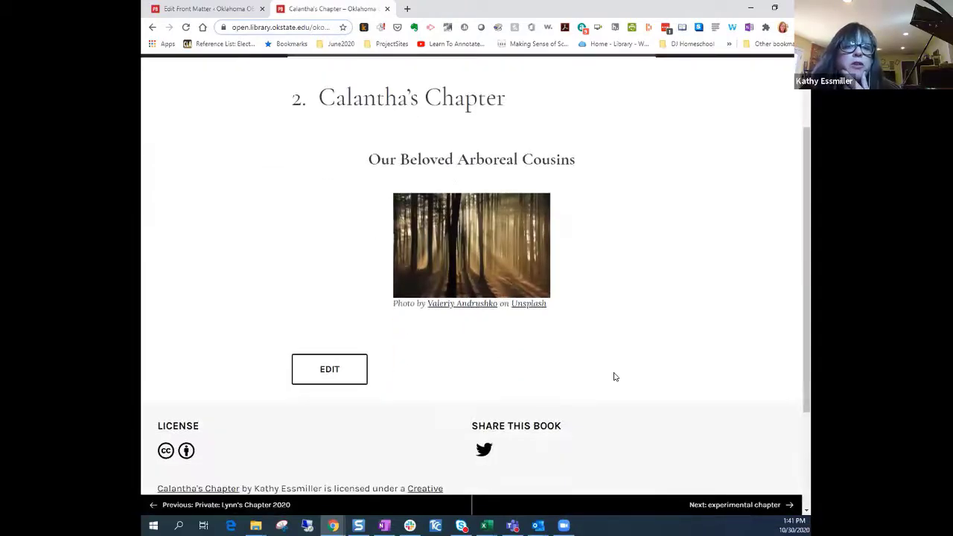
pyautogui.scroll(-2, 616, 395)
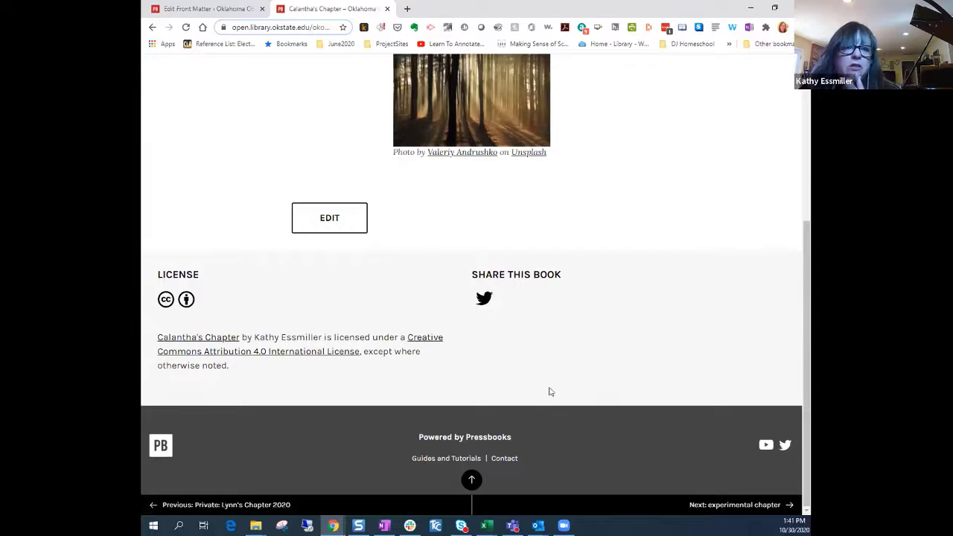
pyautogui.scroll(5, 524, 378)
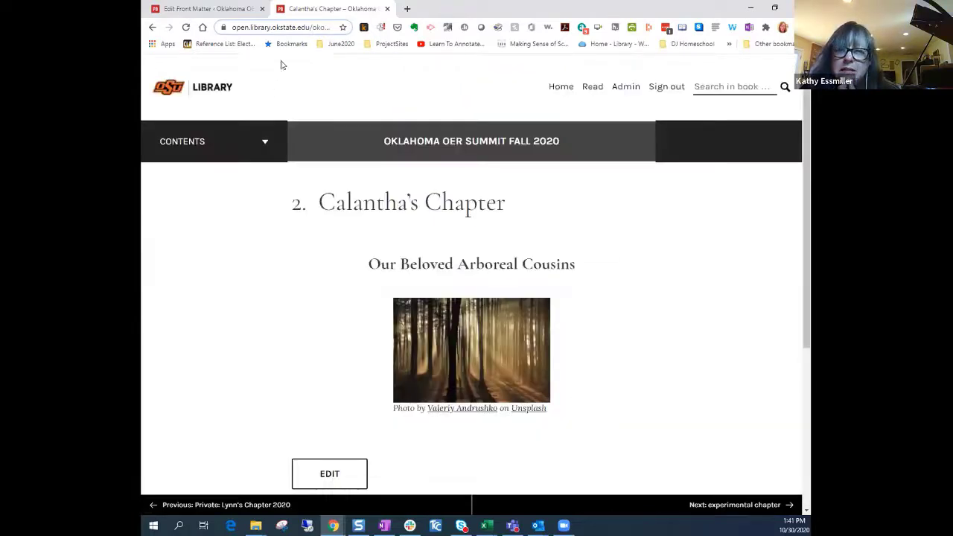
pyautogui.click(211, 9)
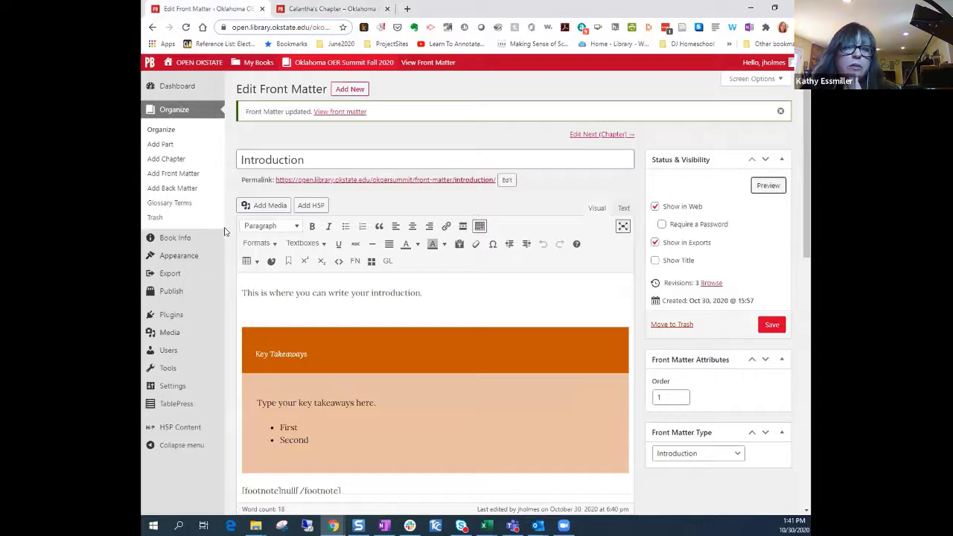
# Open Book Info, check the author and editor fields, and go to adding a contributor
pyautogui.click(183, 239)
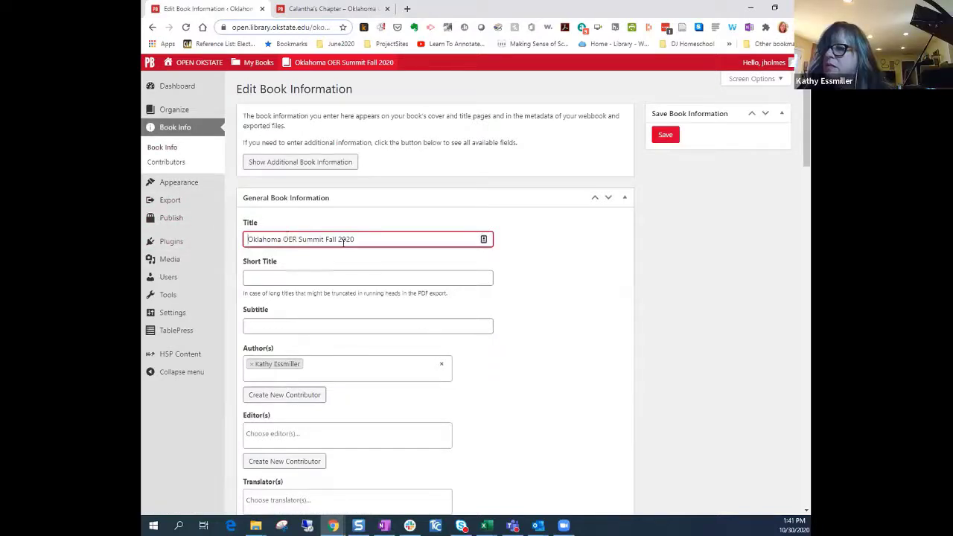
pyautogui.scroll(-3, 543, 368)
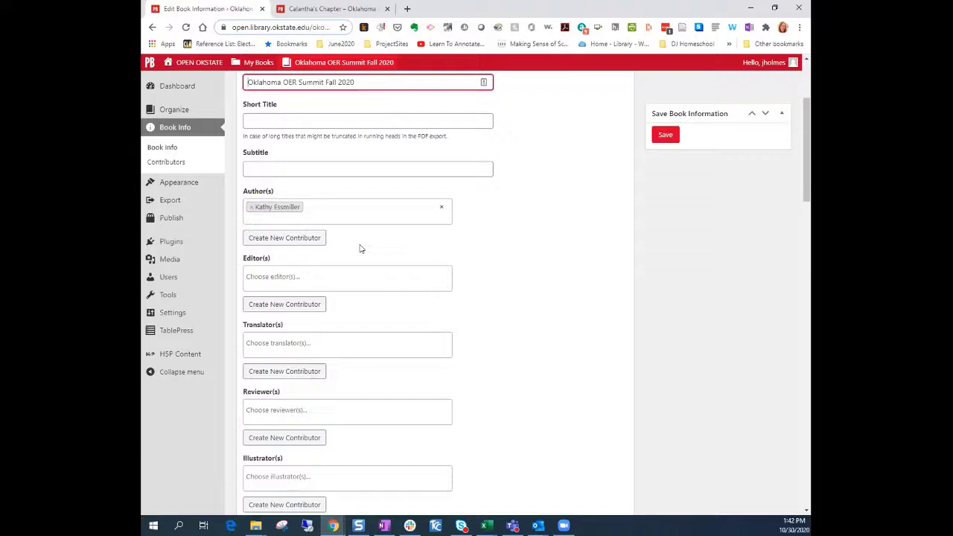
pyautogui.click(291, 240)
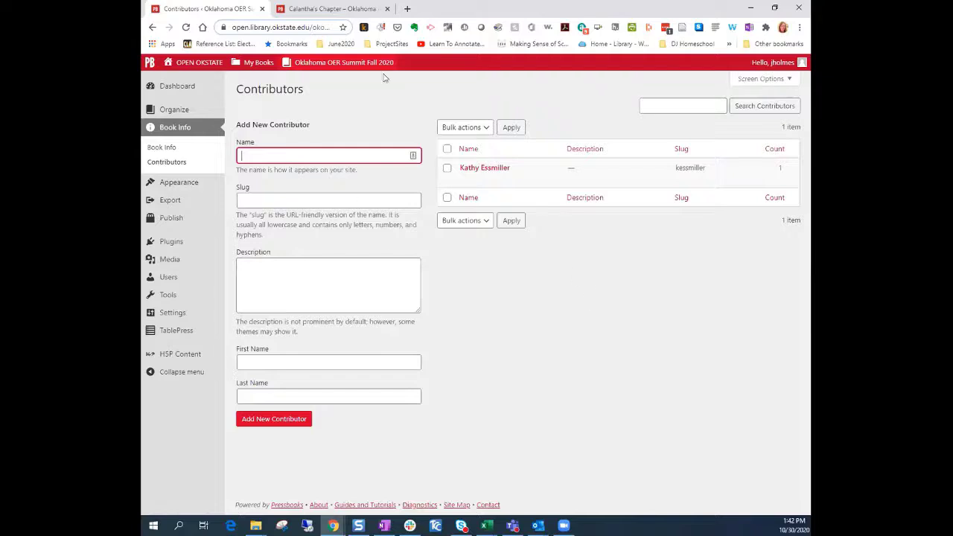
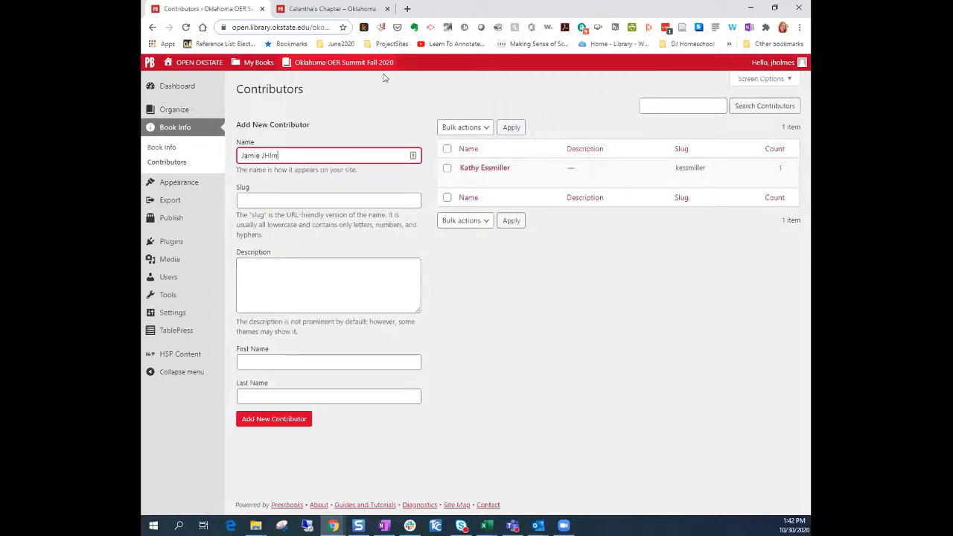
# Add a second contributor by the person's name, then go to the Themes page
pyautogui.click(498, 284)
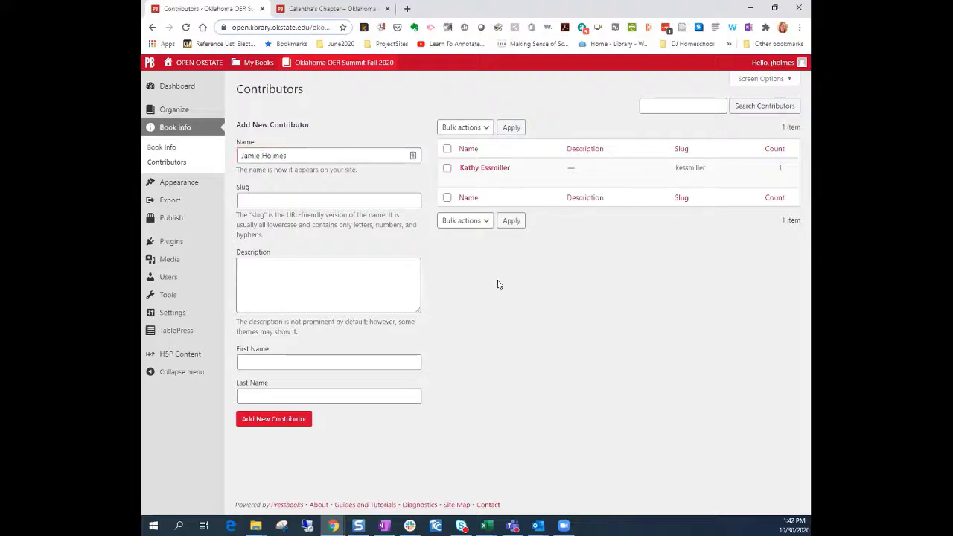
pyautogui.click(305, 278)
pyautogui.click(298, 419)
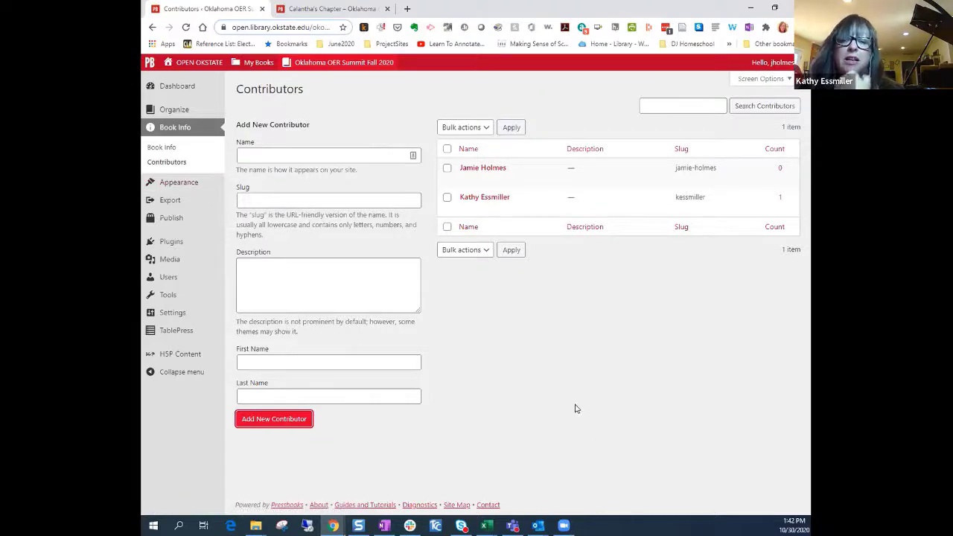
pyautogui.click(171, 150)
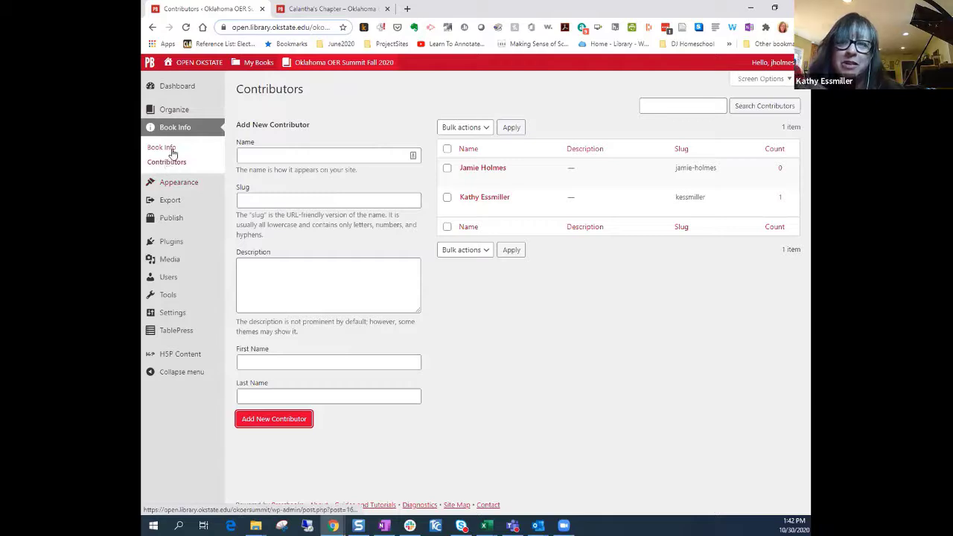
pyautogui.click(171, 186)
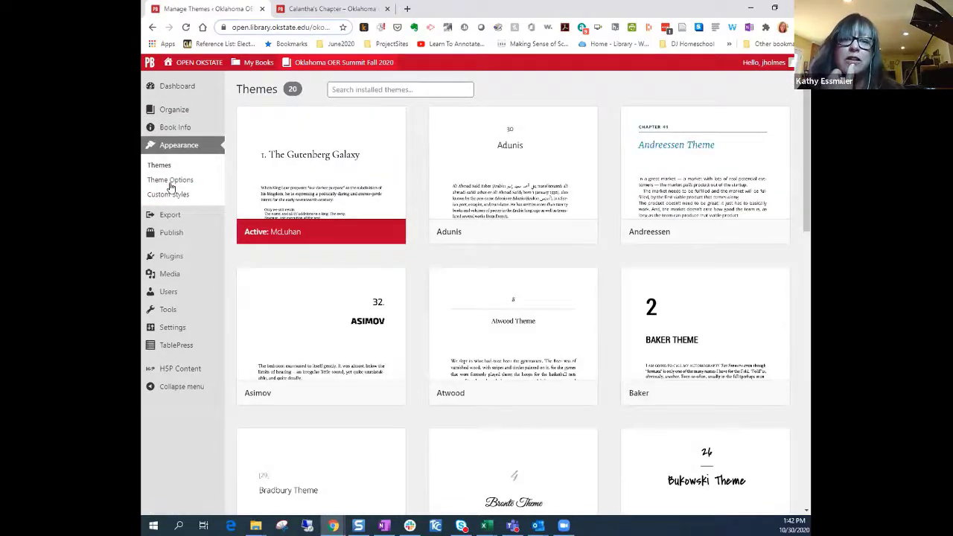
pyautogui.moveTo(183, 112)
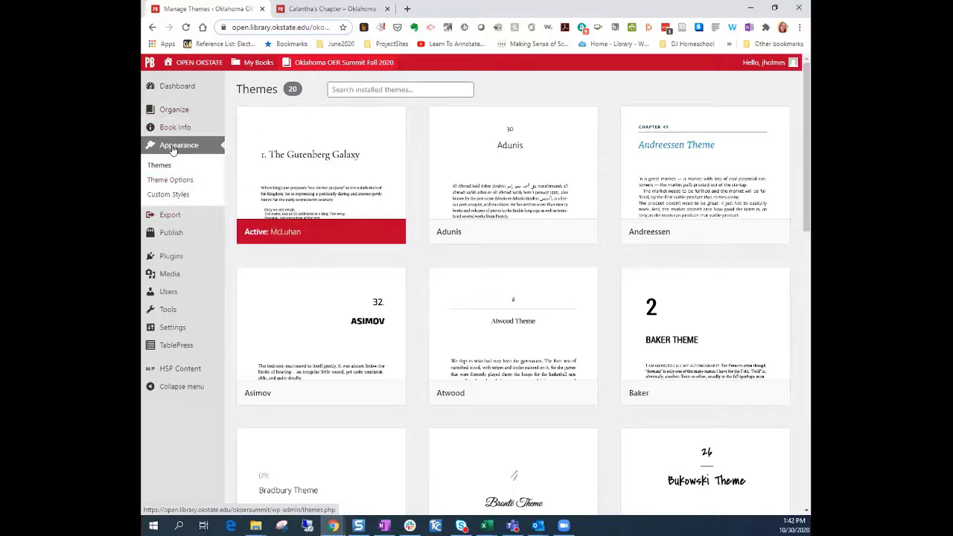
pyautogui.scroll(-2, 619, 394)
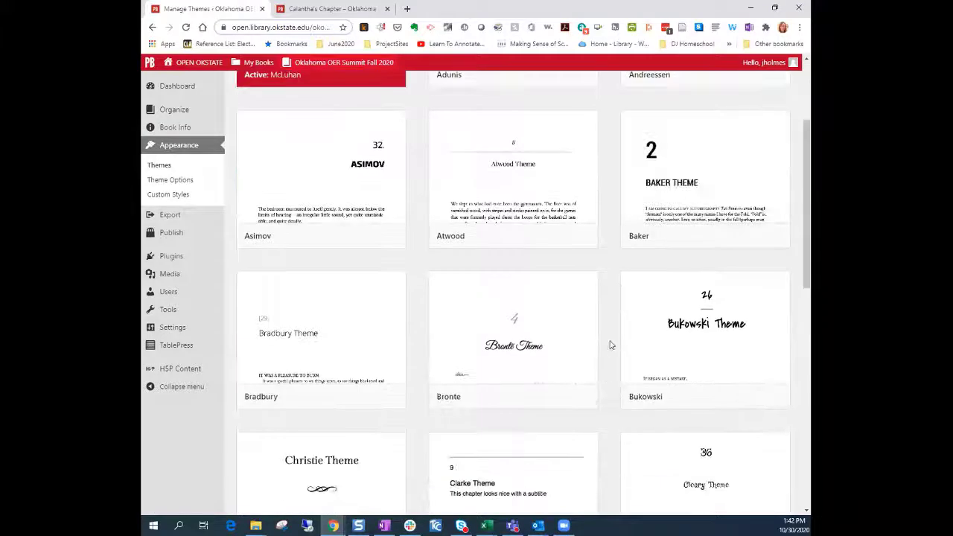
pyautogui.scroll(-6, 608, 368)
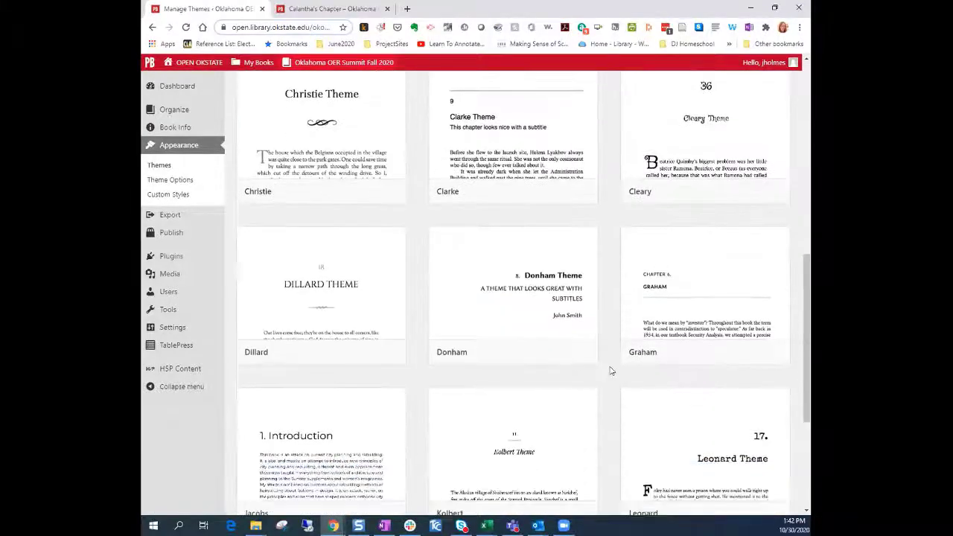
pyautogui.scroll(-2, 609, 370)
pyautogui.moveTo(773, 306)
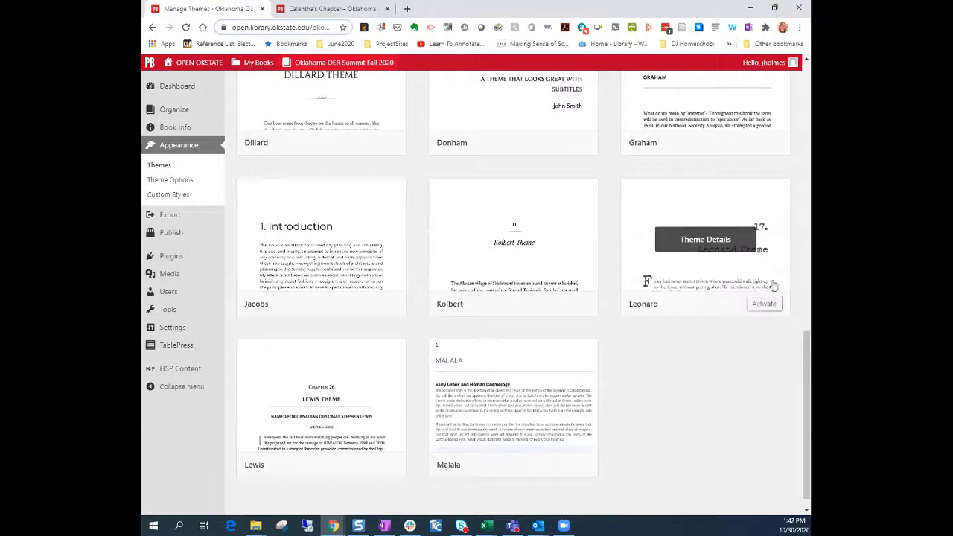
pyautogui.click(711, 237)
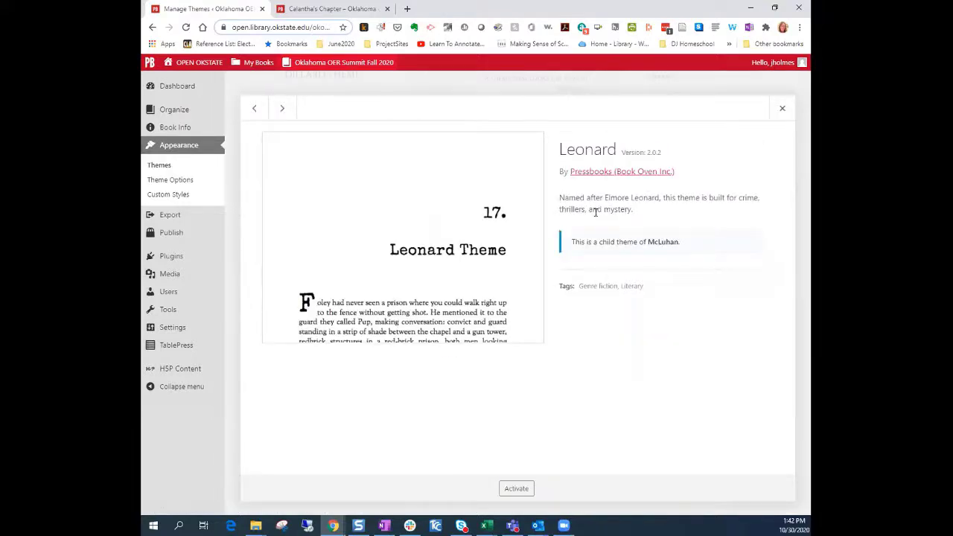
pyautogui.click(782, 108)
pyautogui.scroll(6, 484, 252)
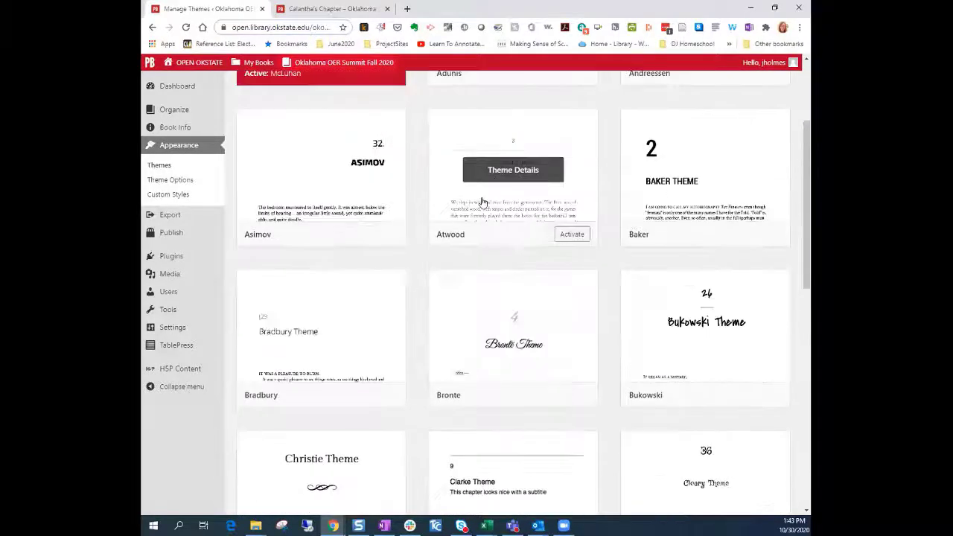
pyautogui.scroll(3, 566, 223)
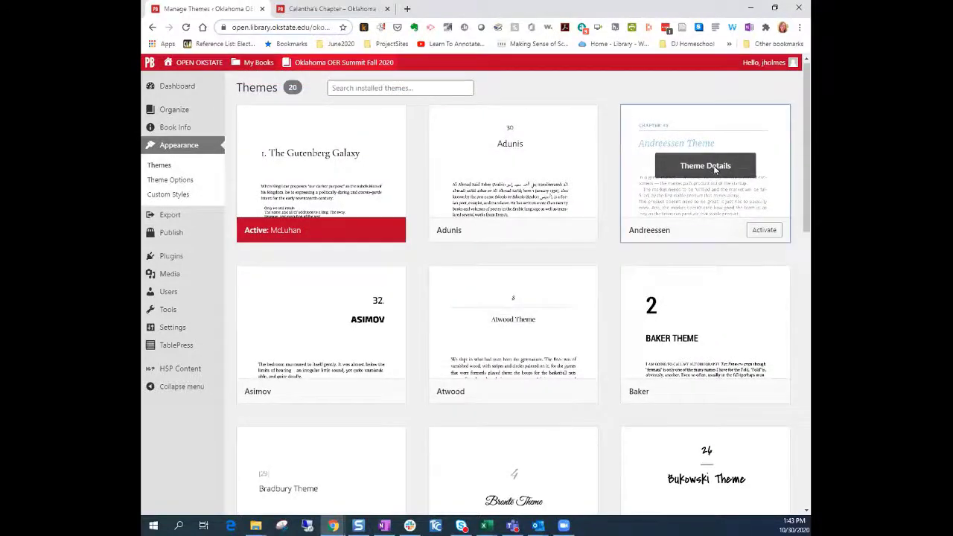
pyautogui.click(706, 166)
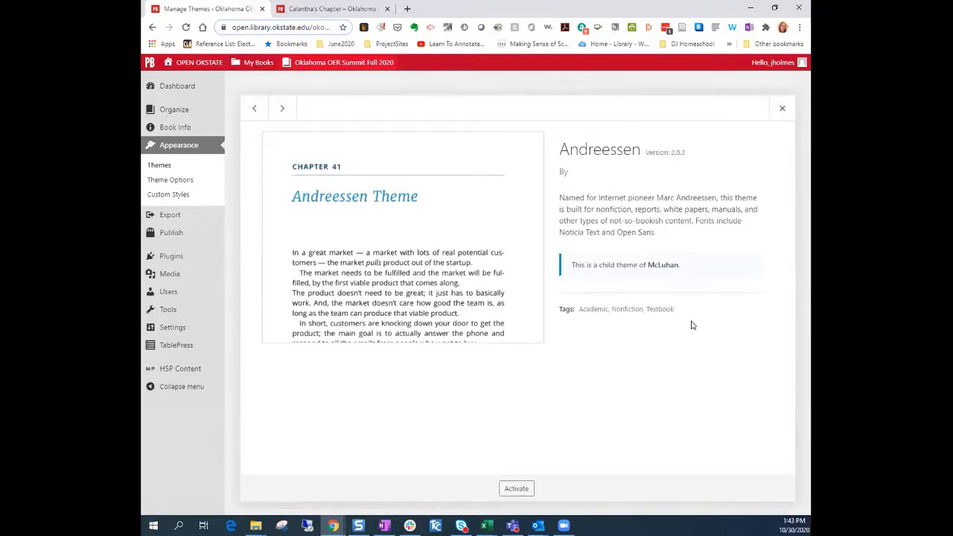
pyautogui.click(782, 108)
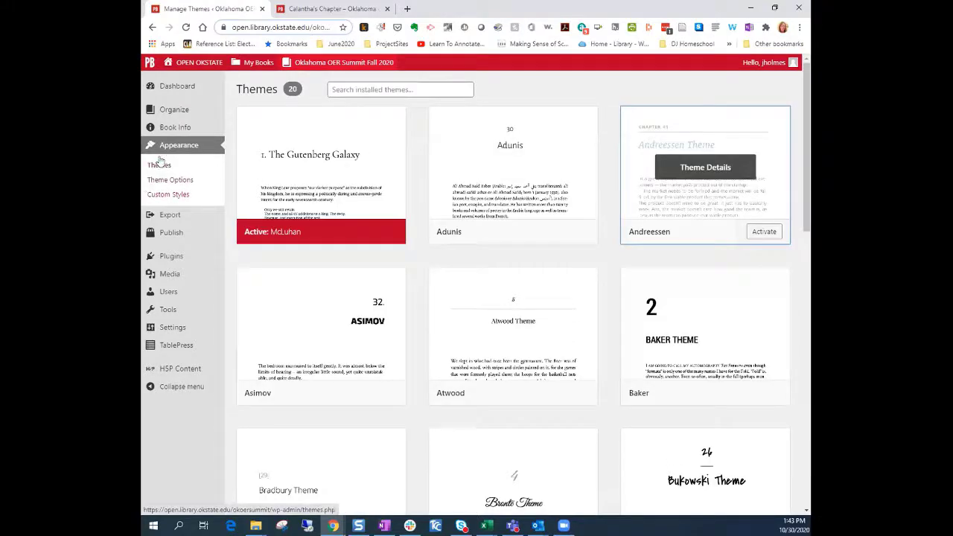
pyautogui.click(183, 152)
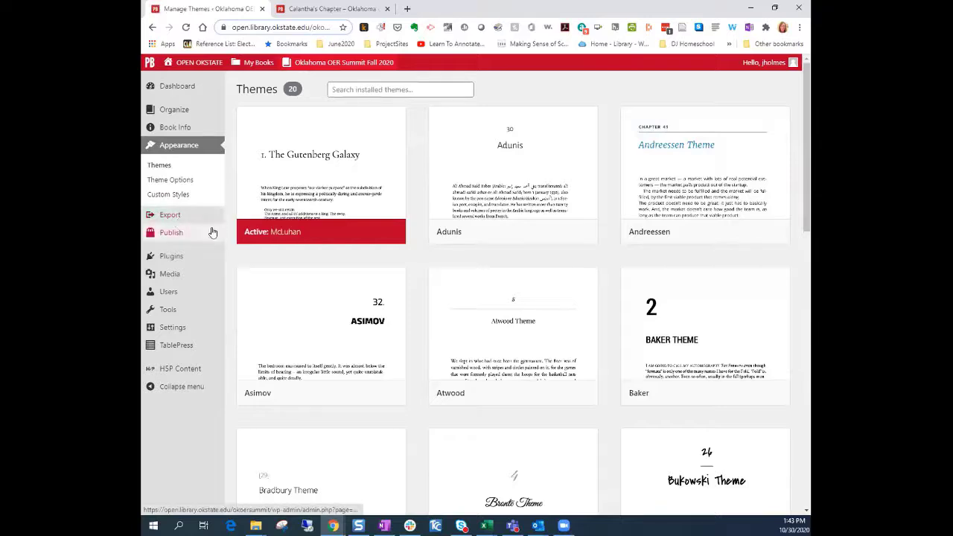
pyautogui.moveTo(179, 220)
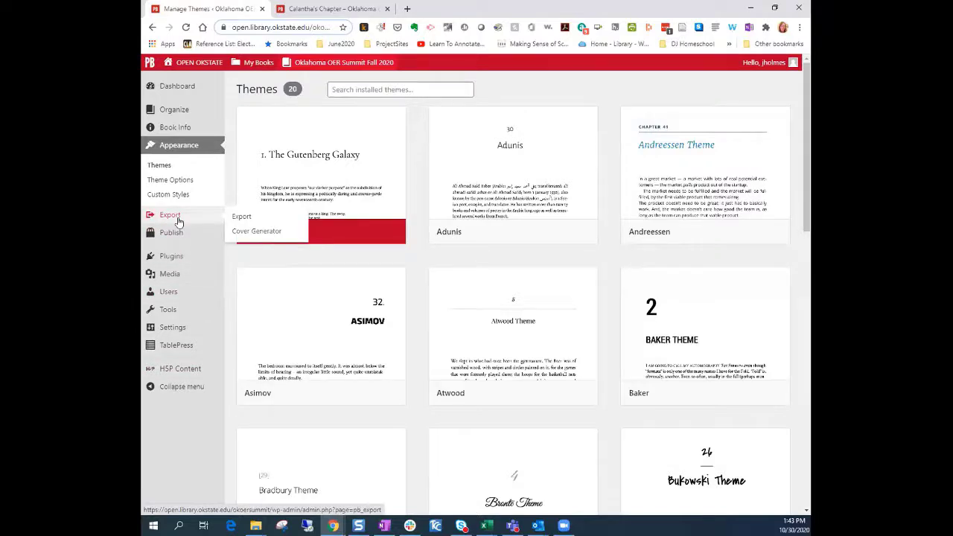
# Review the export formats and refreshed Latest Exports list, then go to Organize
pyautogui.click(246, 217)
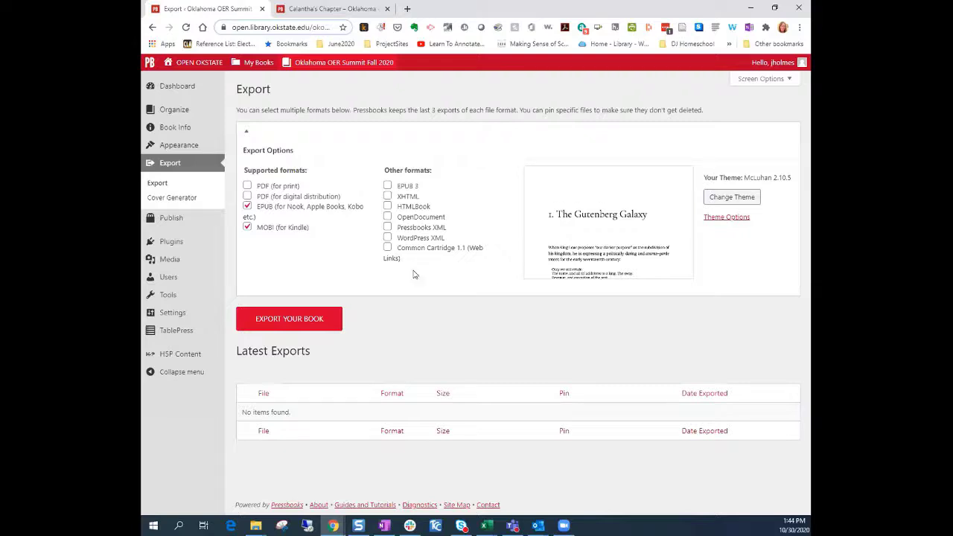
pyautogui.click(167, 164)
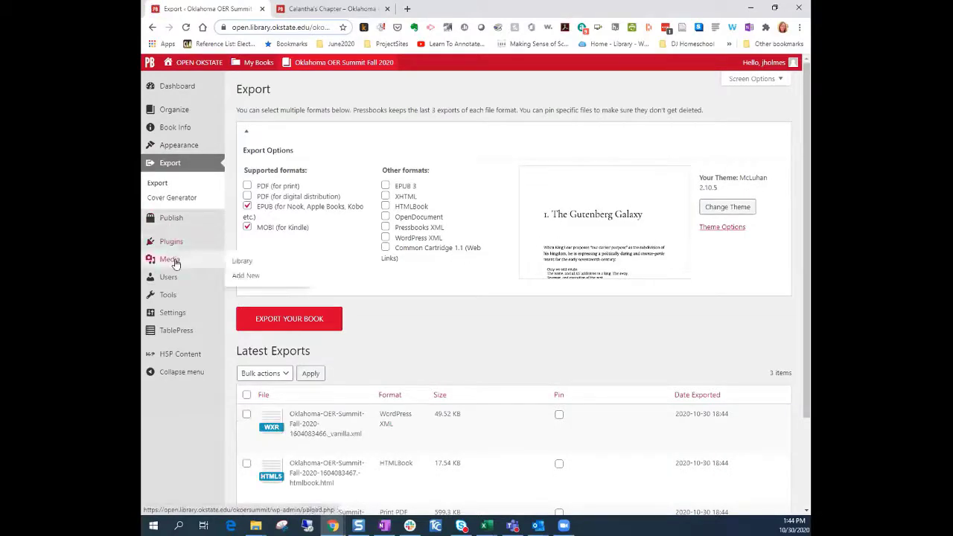
pyautogui.click(172, 113)
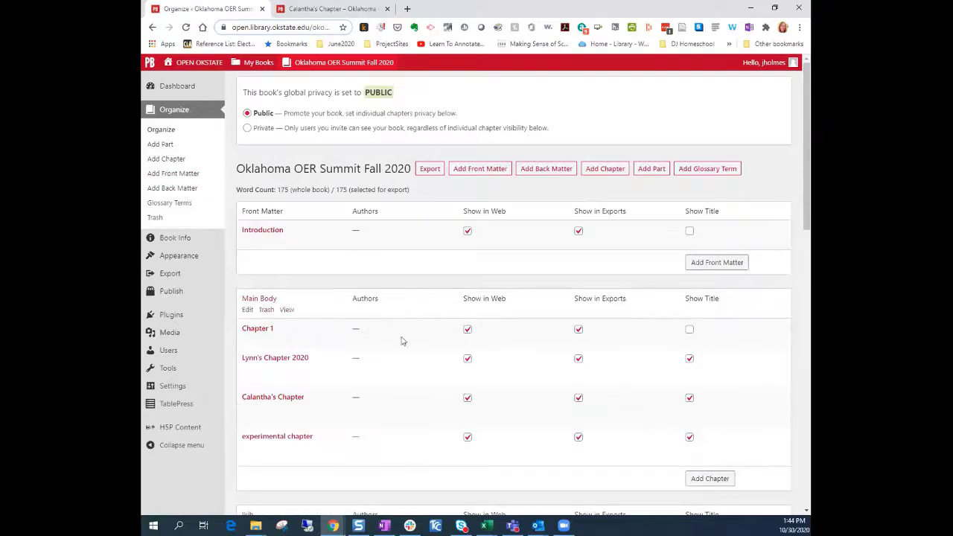
# Move 'experimental chapter' up past Calantha's Chapter, Lynn's Chapter 2020 and Chapter 1
pyautogui.scroll(-2, 404, 350)
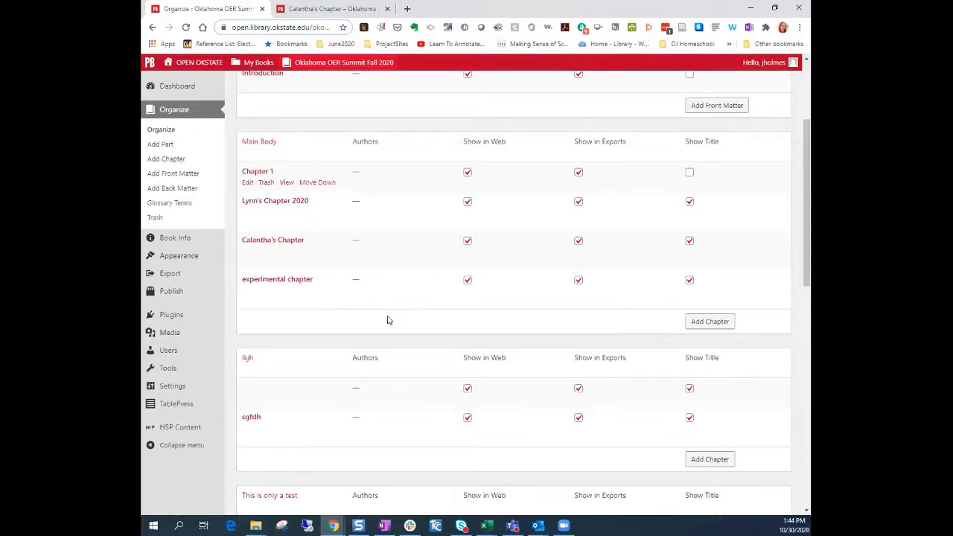
pyautogui.click(314, 291)
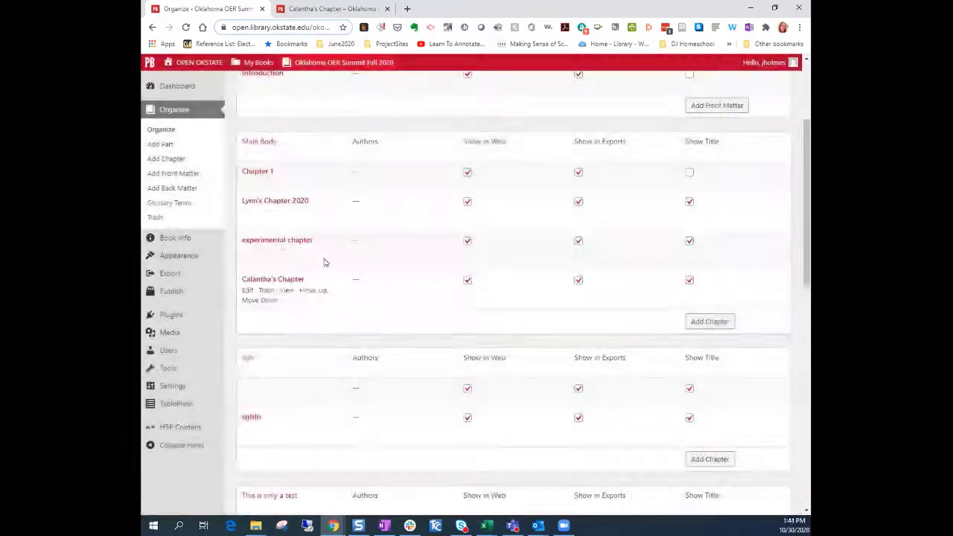
pyautogui.click(314, 251)
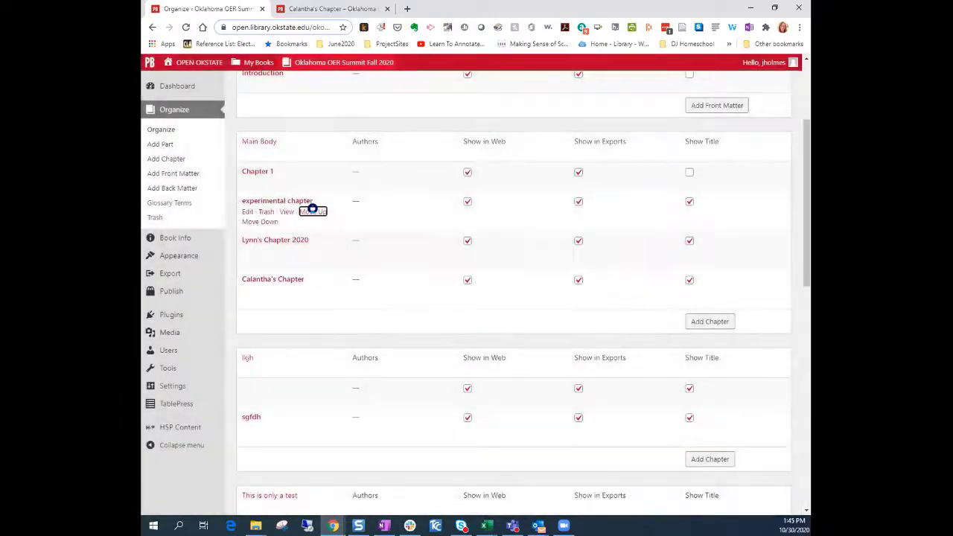
pyautogui.click(313, 211)
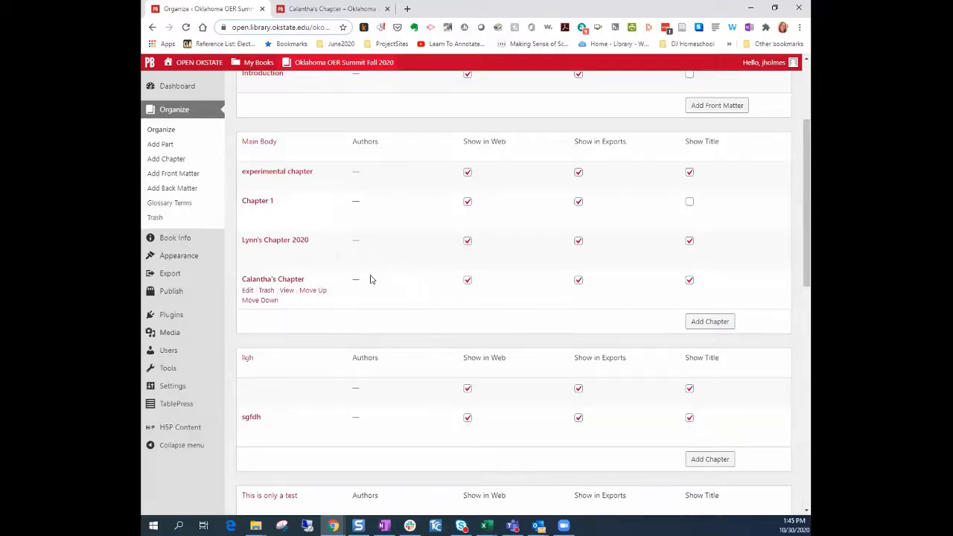
pyautogui.scroll(-3, 405, 307)
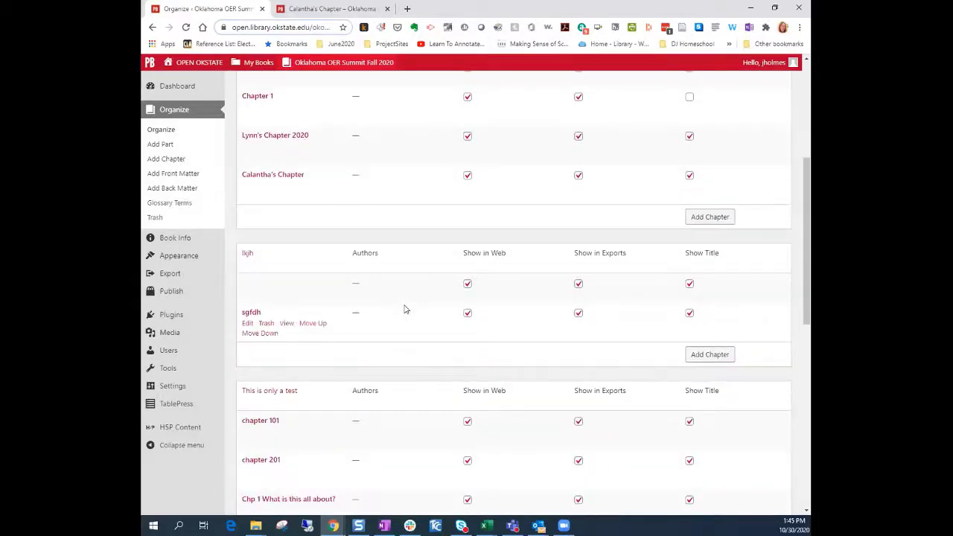
pyautogui.scroll(-3, 404, 308)
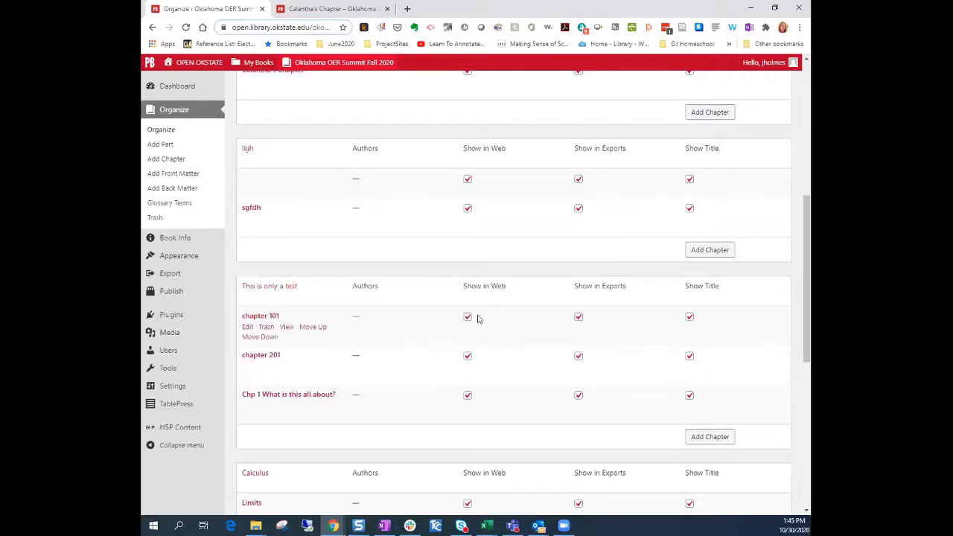
pyautogui.scroll(2, 444, 283)
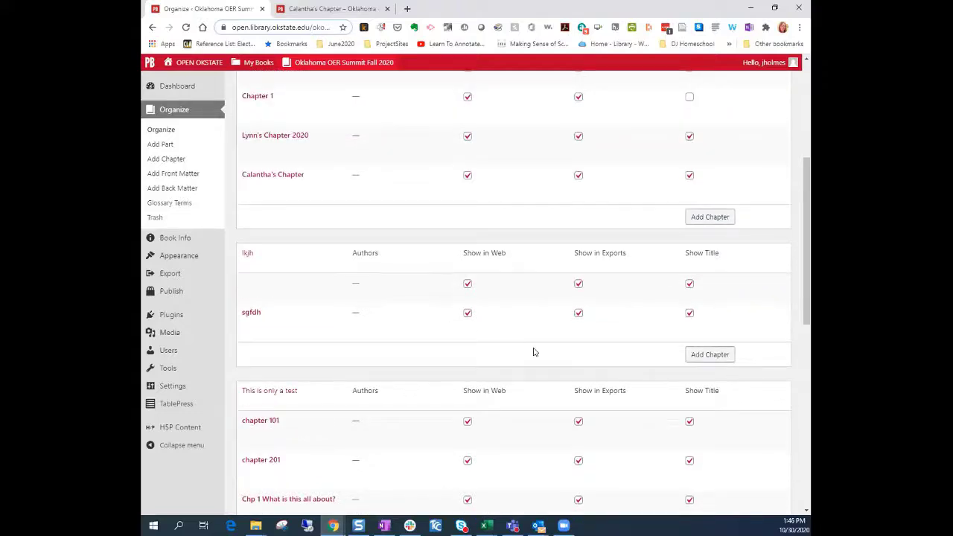
pyautogui.scroll(-3, 533, 352)
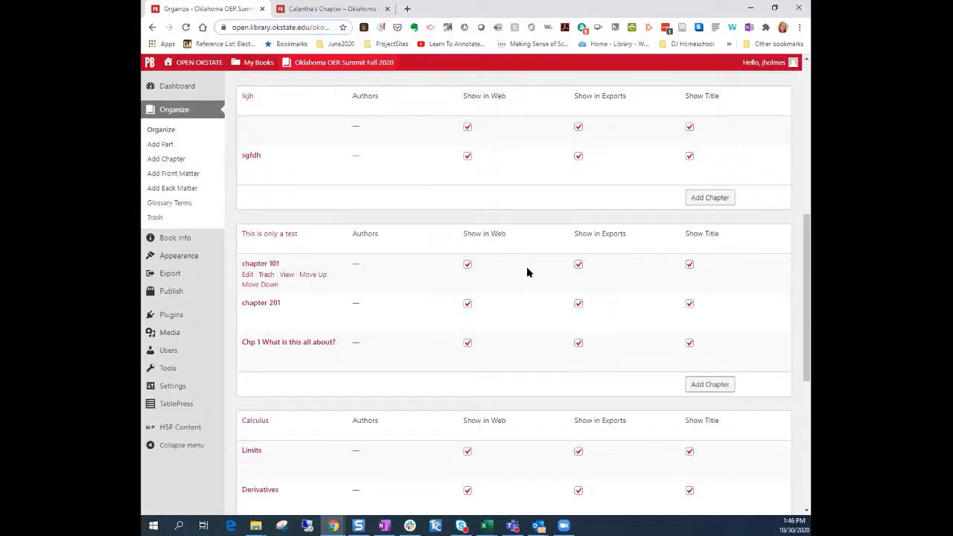
pyautogui.scroll(6, 481, 288)
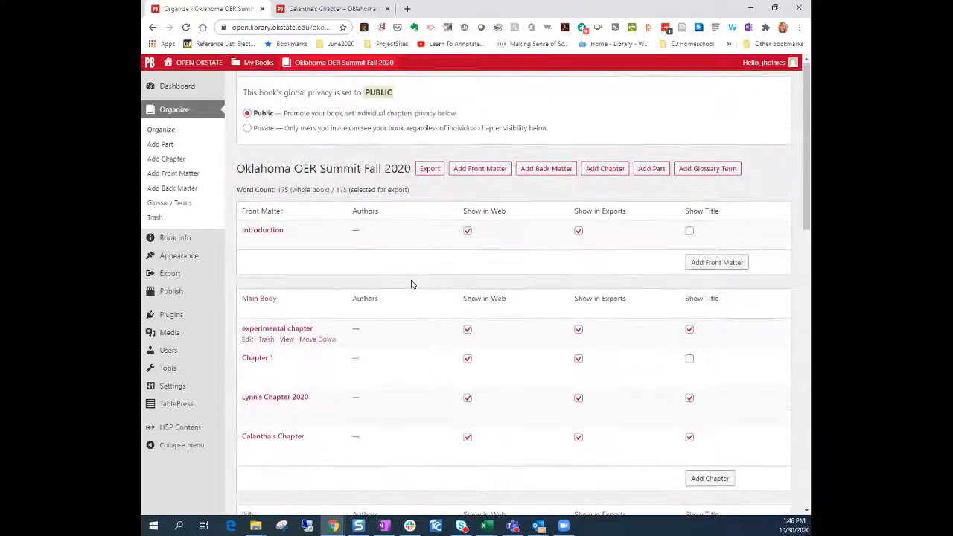
# Visit the Export, Organize and Add Chapter pages, then switch books through My Books
pyautogui.click(169, 275)
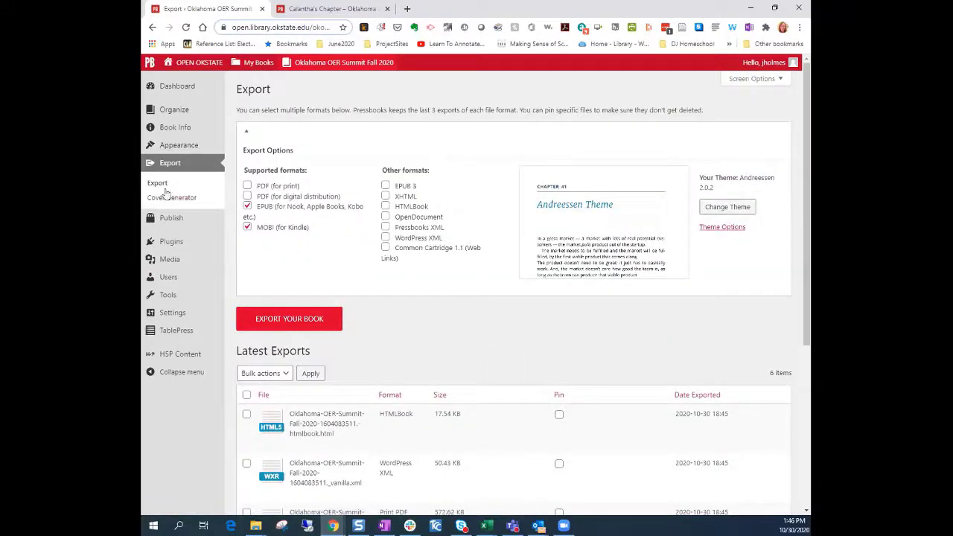
pyautogui.moveTo(165, 114)
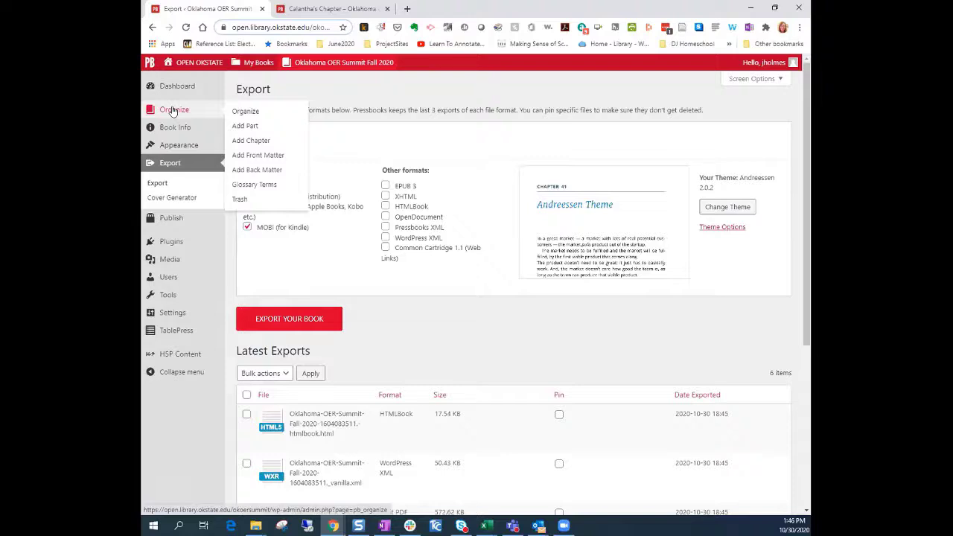
pyautogui.click(173, 111)
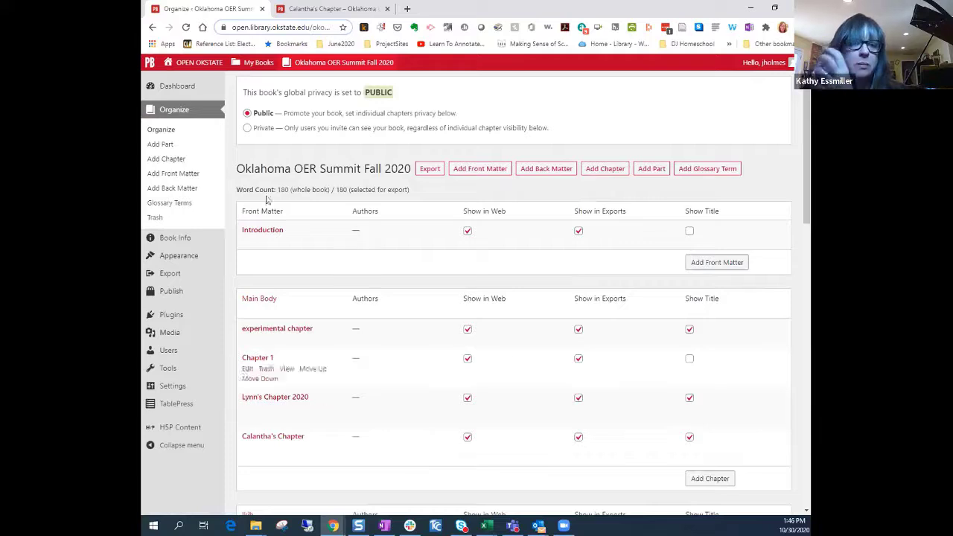
pyautogui.click(171, 161)
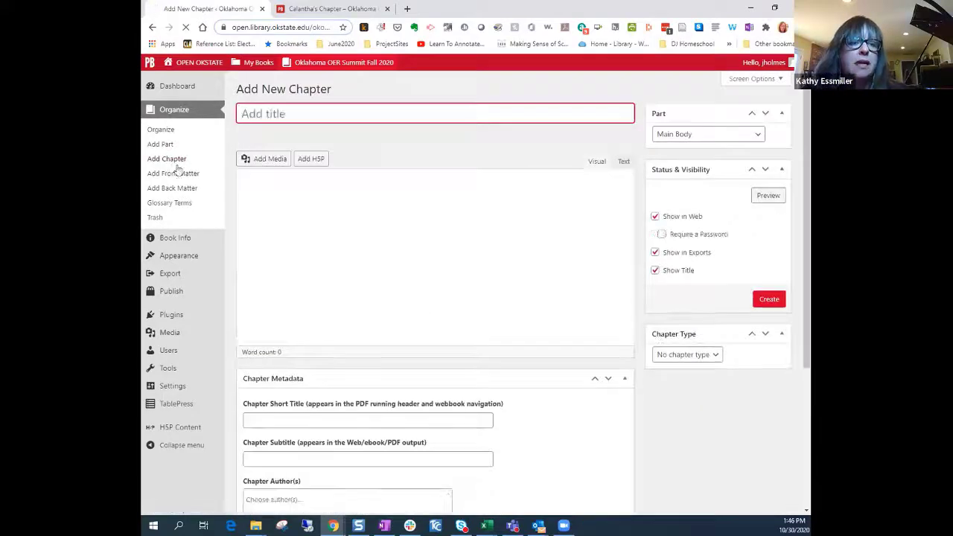
pyautogui.moveTo(254, 64)
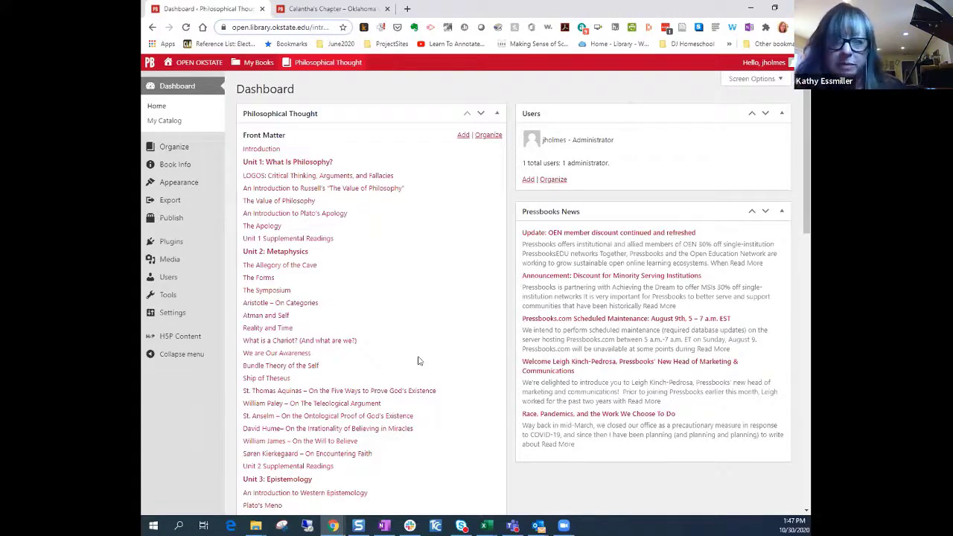
# Switch to the Introduction to Philosophy book from My Books
pyautogui.scroll(-4, 419, 362)
pyautogui.scroll(4, 419, 362)
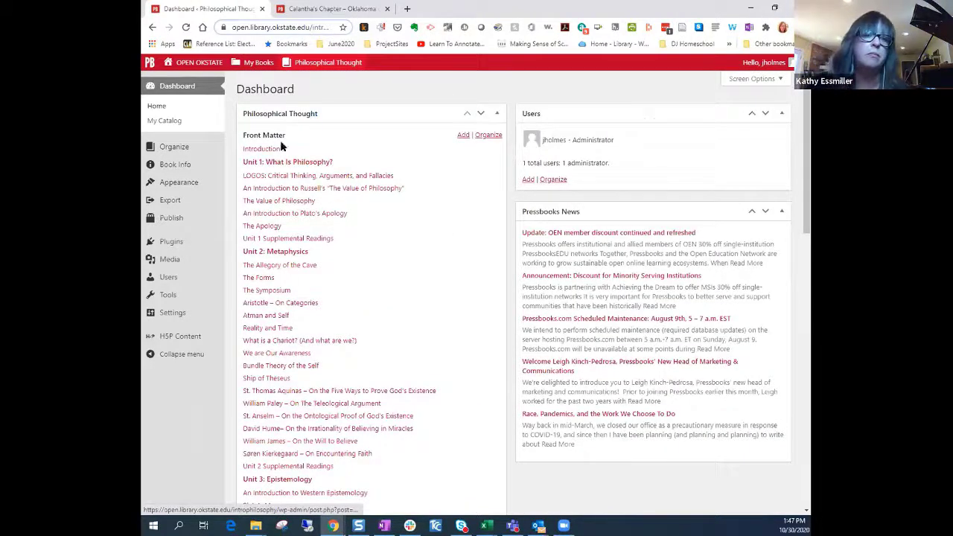
pyautogui.moveTo(254, 68)
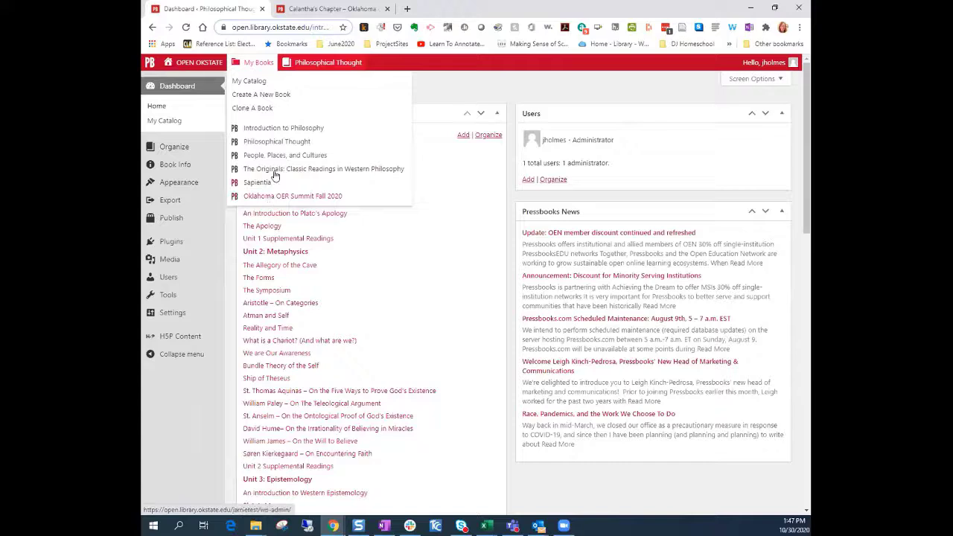
pyautogui.click(284, 131)
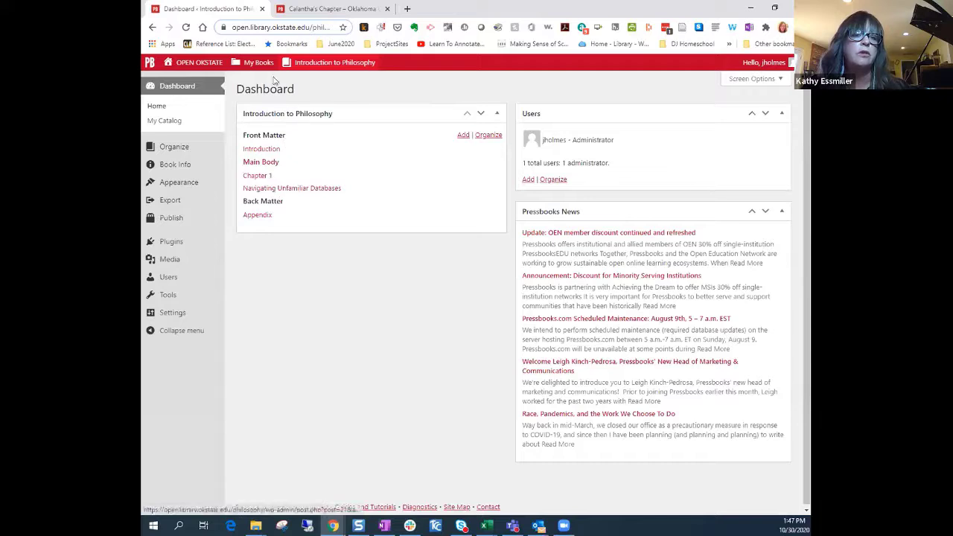
# Go to Philosophical Thought's admin via My Catalog and open 'Bundle Theory of the Self'
pyautogui.click(251, 64)
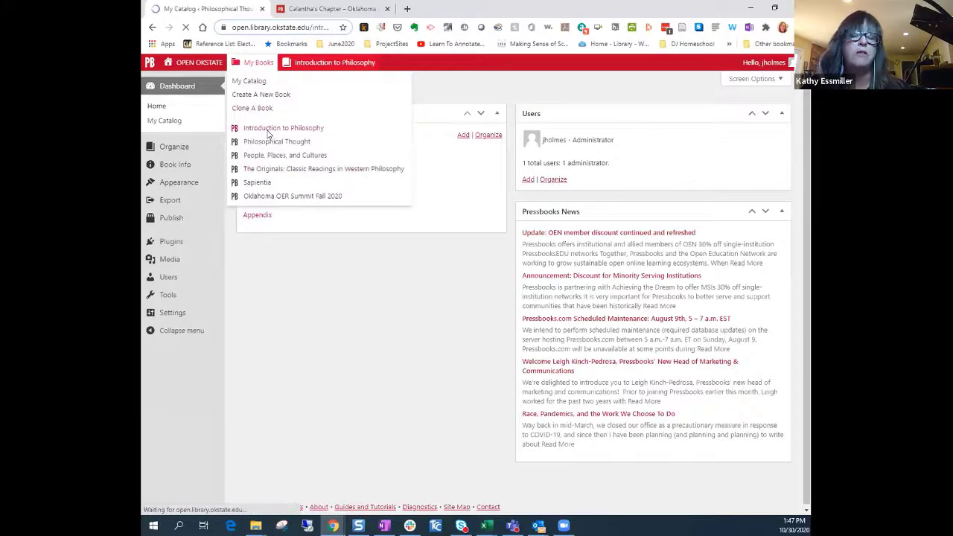
pyautogui.moveTo(249, 67)
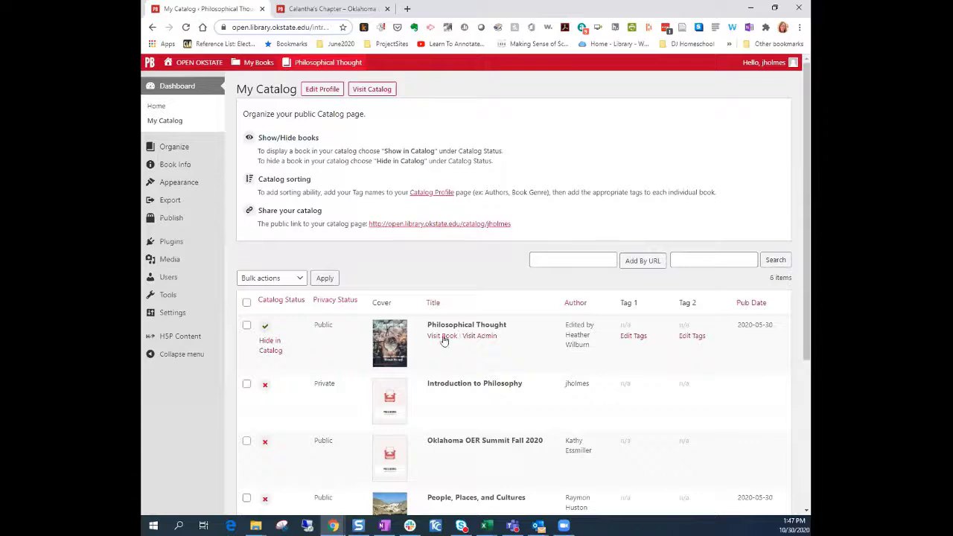
pyautogui.click(471, 339)
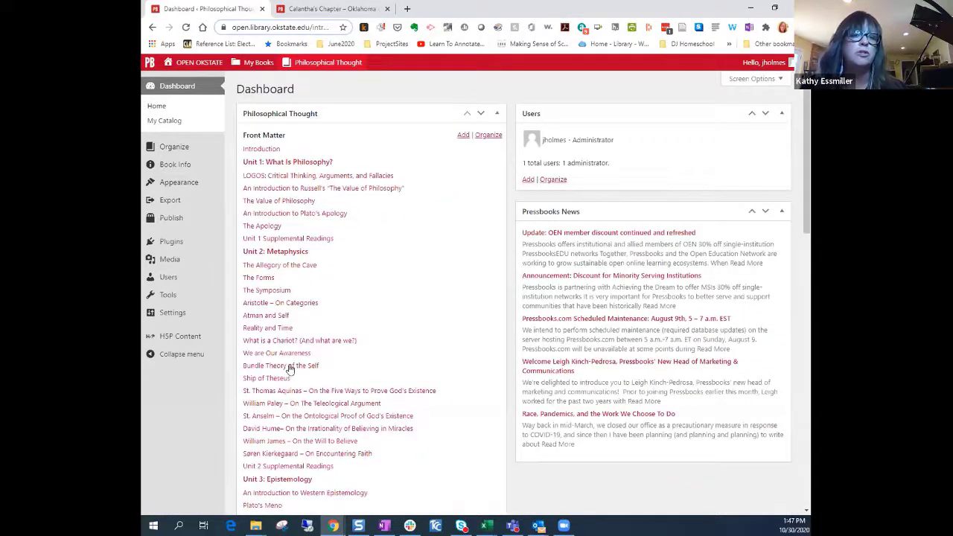
pyautogui.click(290, 367)
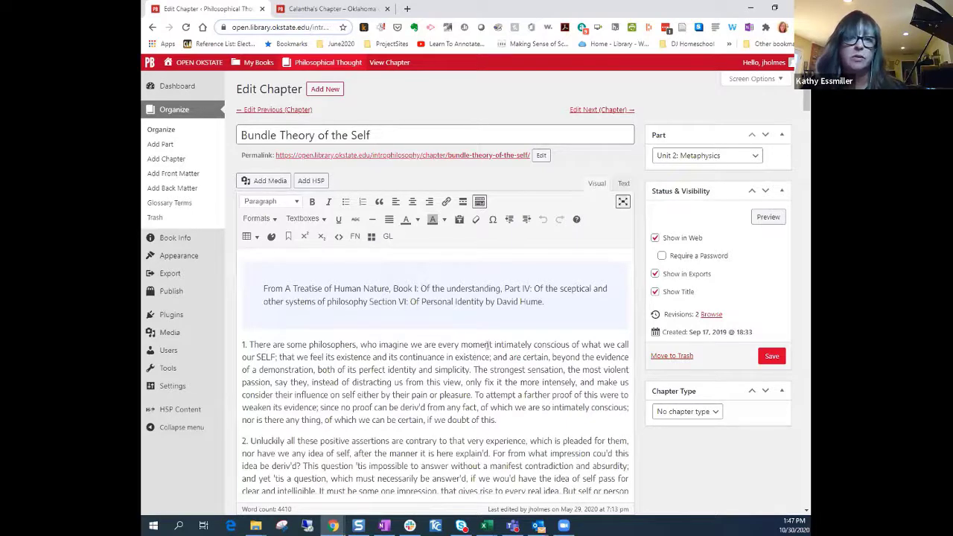
# View the Bundle Theory of the Self chapter in the Text (HTML) tab and save it
pyautogui.click(625, 184)
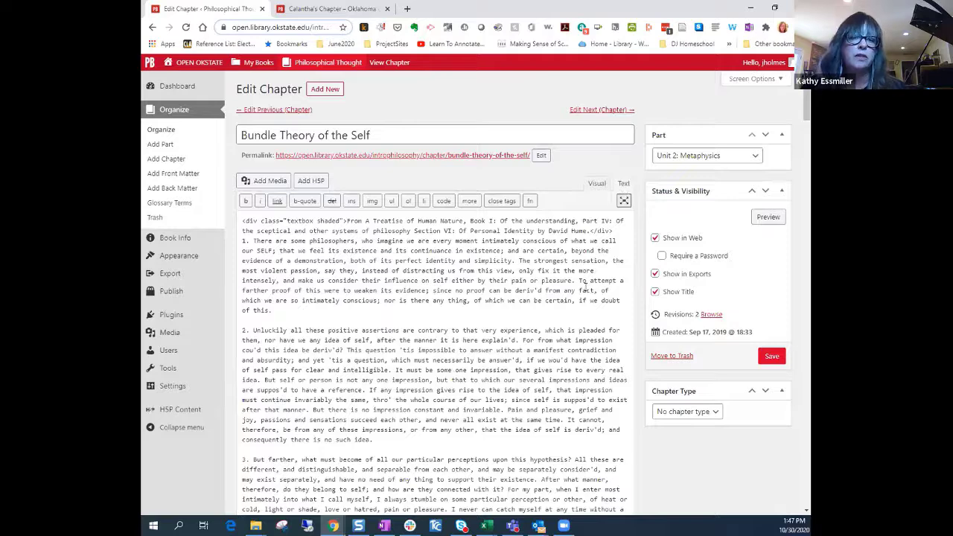
pyautogui.scroll(-1, 596, 417)
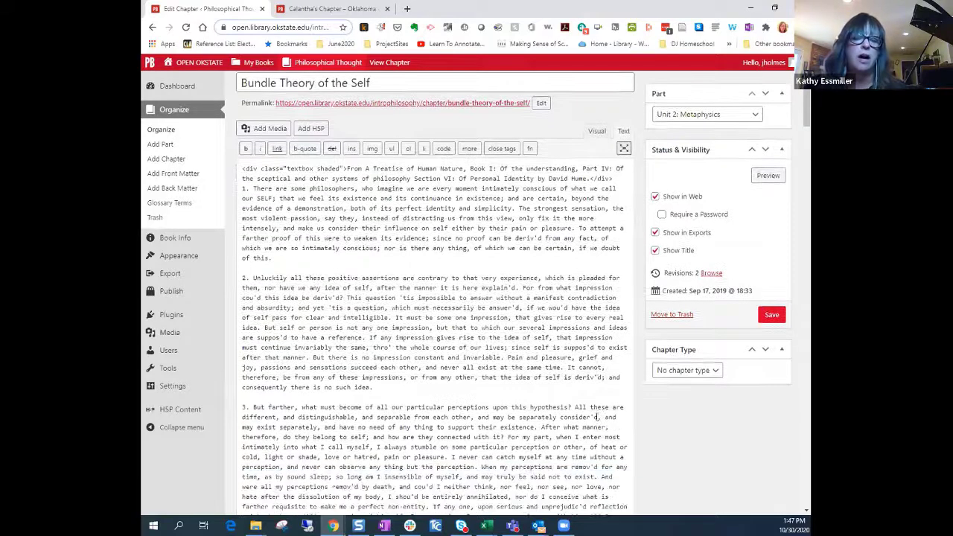
pyautogui.scroll(1, 447, 320)
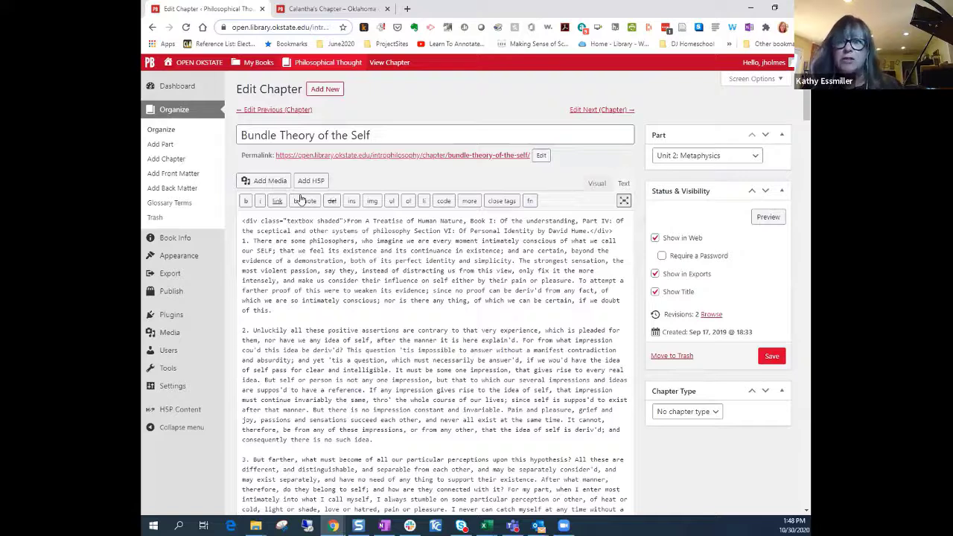
pyautogui.click(771, 357)
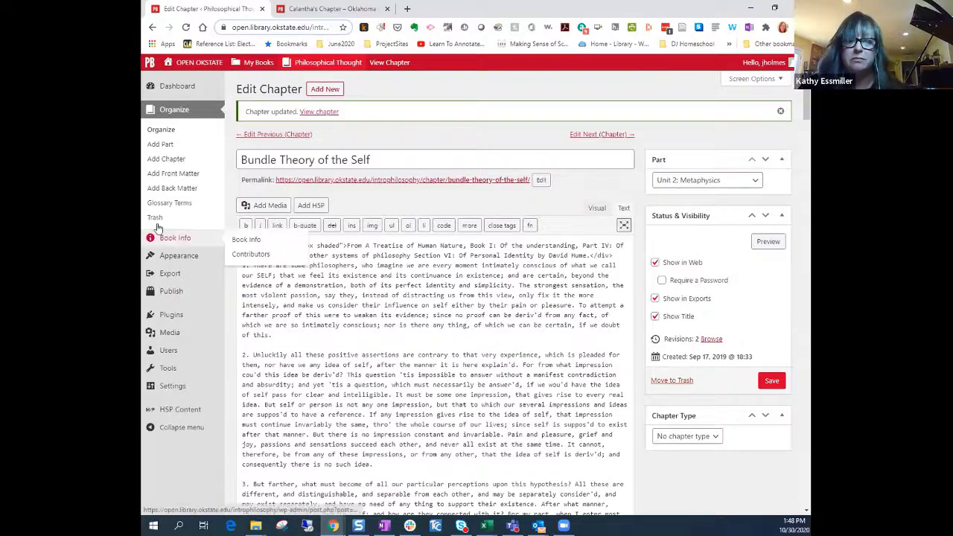
pyautogui.moveTo(167, 350)
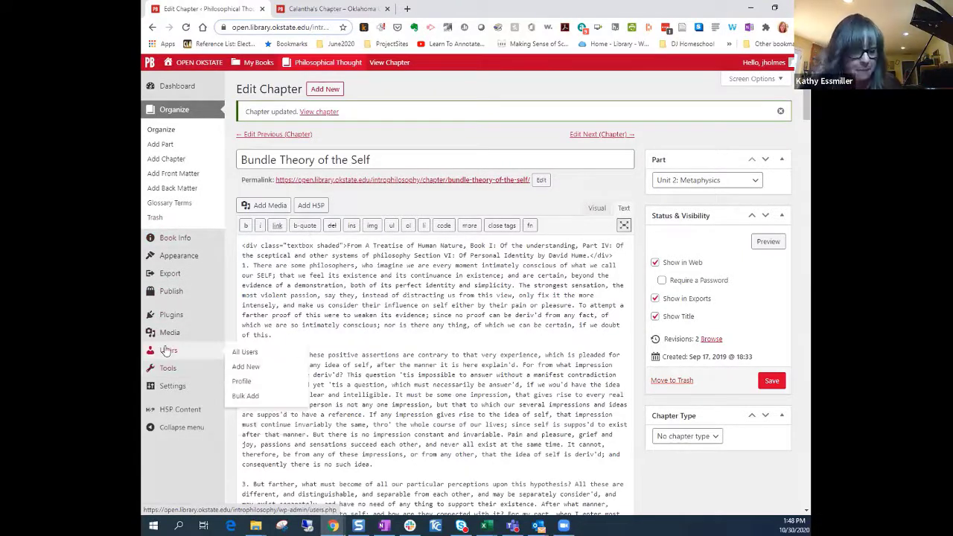
pyautogui.moveTo(165, 384)
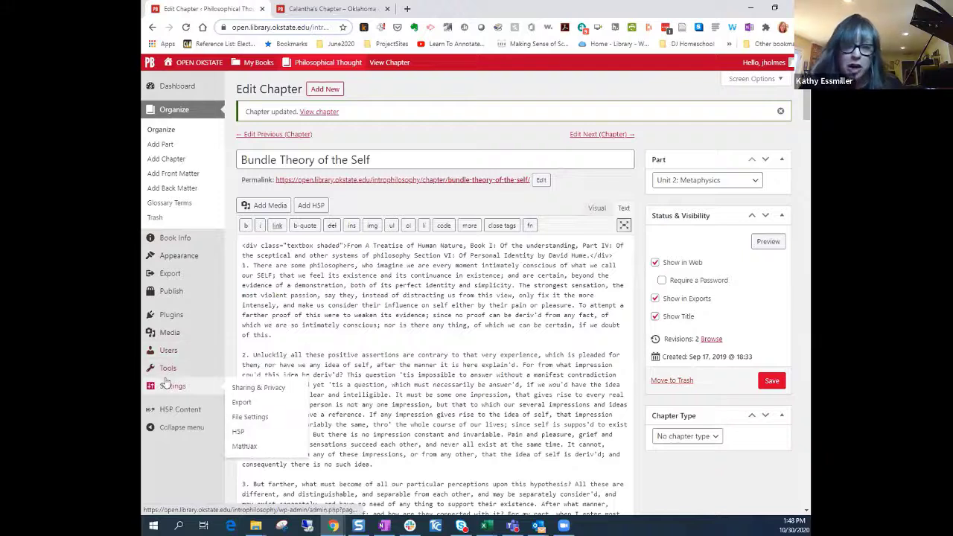